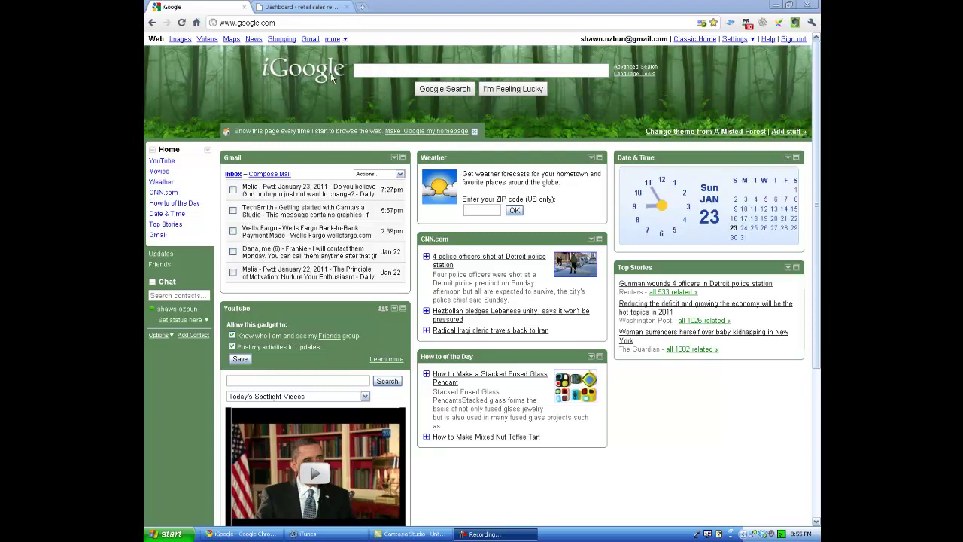
# Go to the Google account settings and open AdSense from the list of products
pyautogui.click(301, 7)
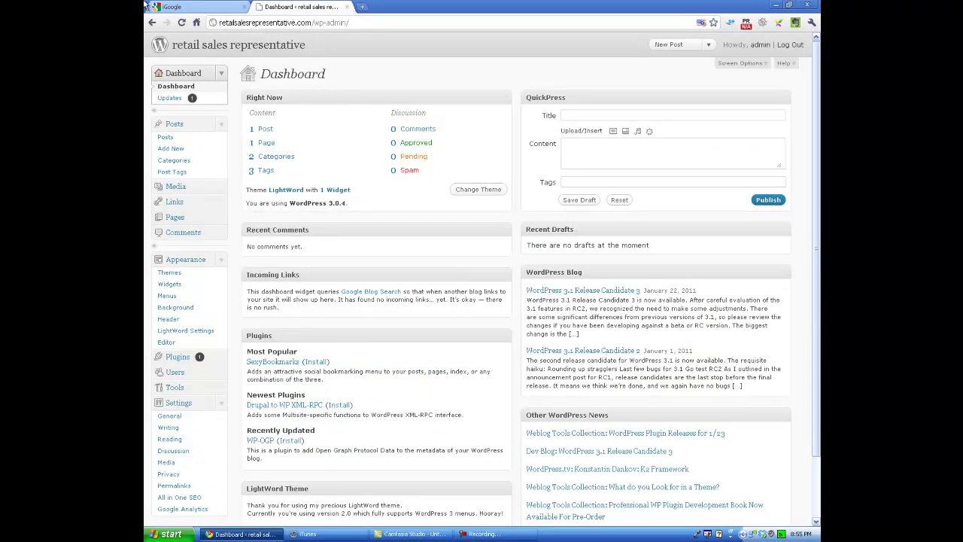
pyautogui.click(196, 7)
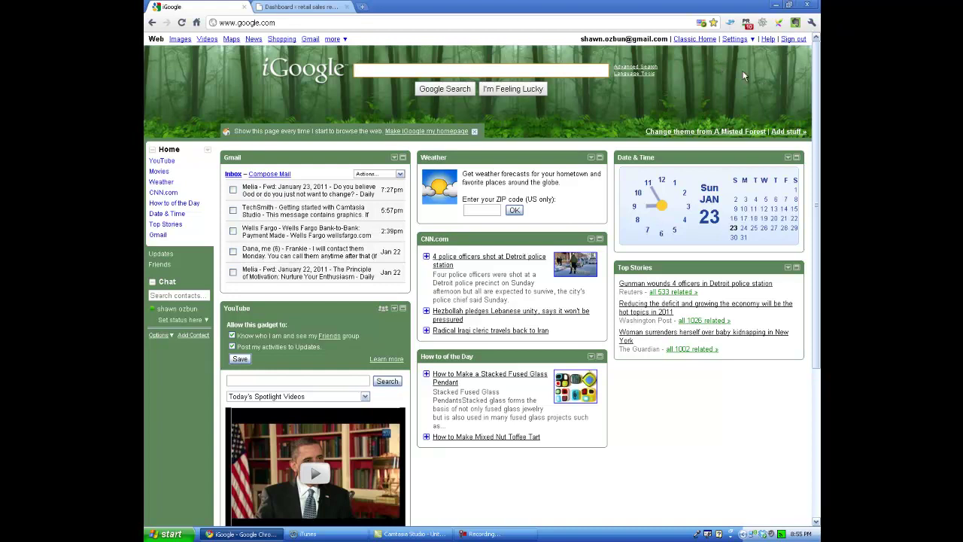
pyautogui.click(749, 43)
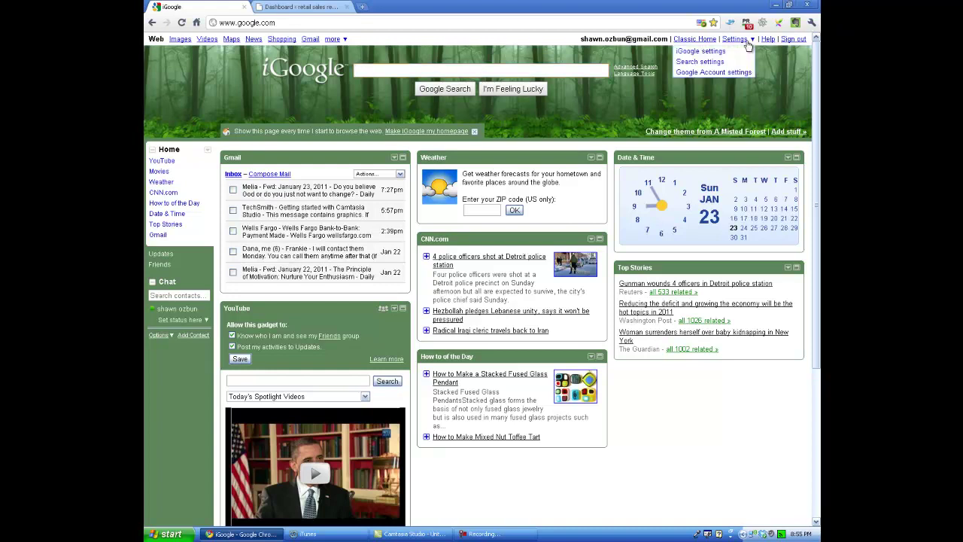
pyautogui.click(737, 74)
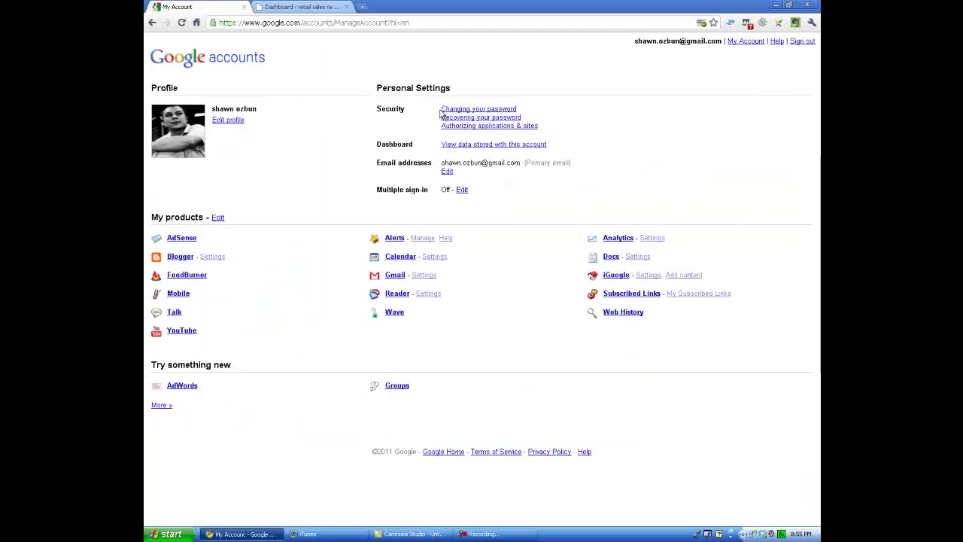
pyautogui.click(185, 240)
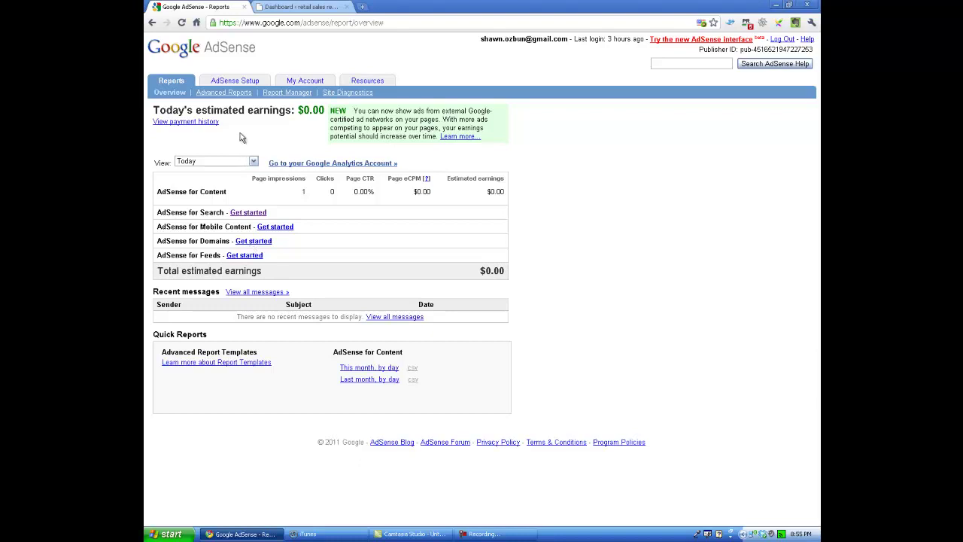
# Begin a new AdSense for Content ad unit of the type Text and image ads (default)
pyautogui.click(233, 84)
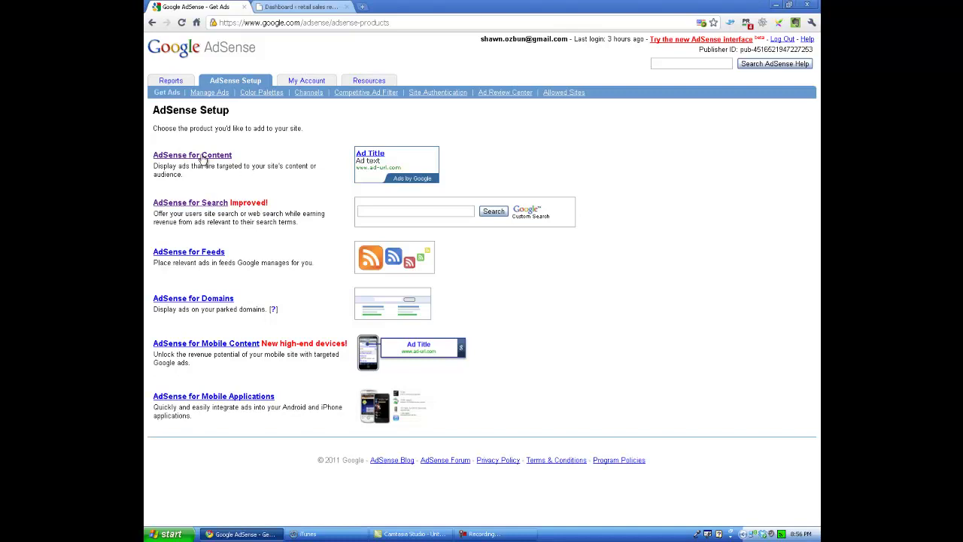
pyautogui.click(201, 157)
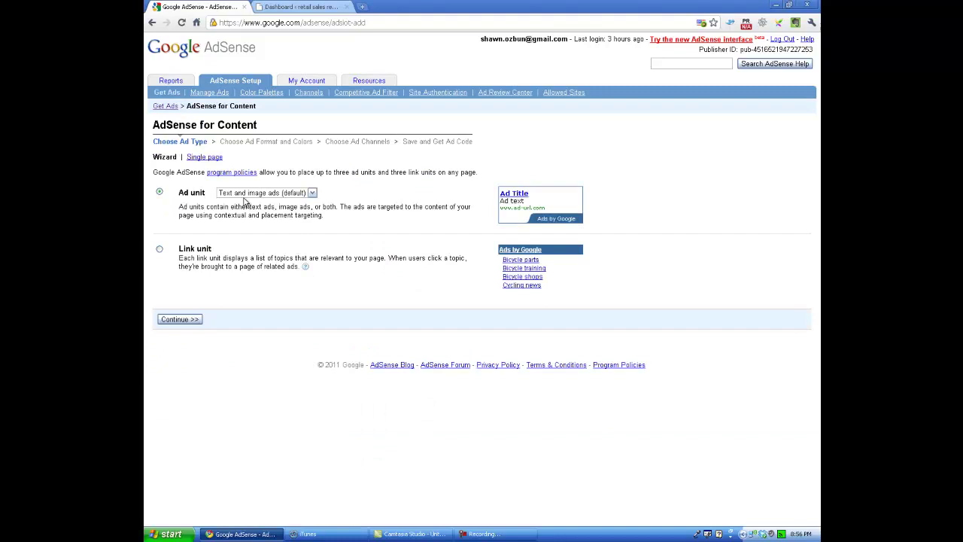
pyautogui.click(312, 194)
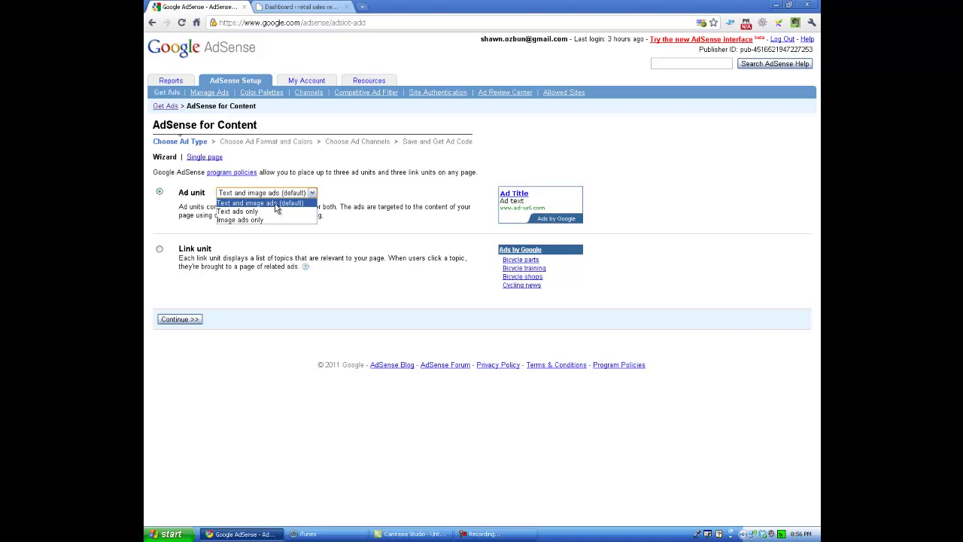
pyautogui.click(275, 204)
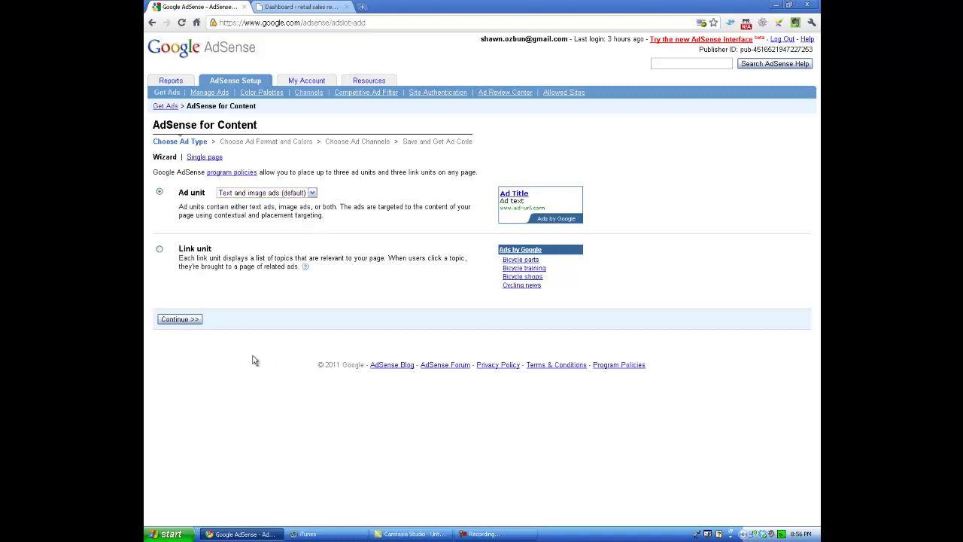
pyautogui.click(181, 319)
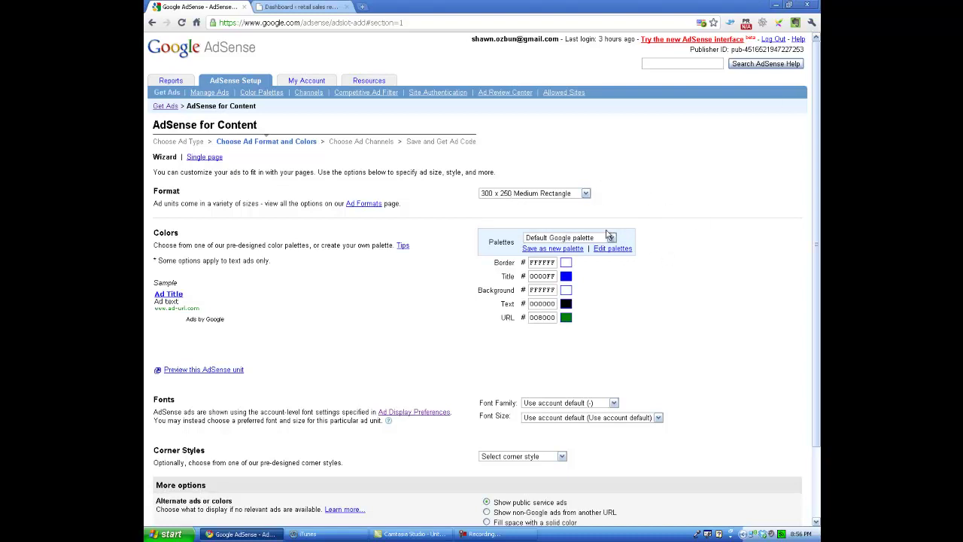
# Set the ad format to 120 x 600 Skyscraper and submit the unit without channels, keeping the suggested name
pyautogui.click(586, 195)
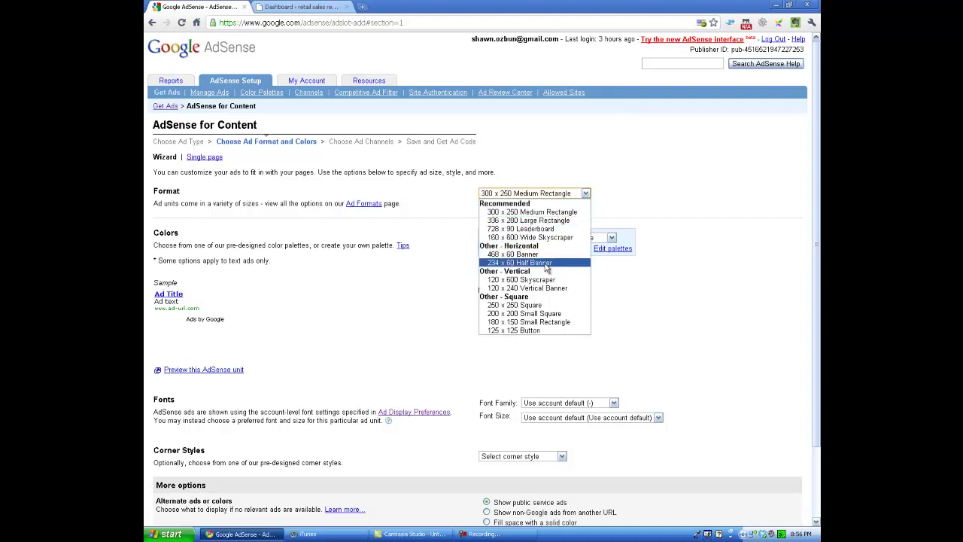
pyautogui.click(531, 280)
pyautogui.scroll(-2, 452, 238)
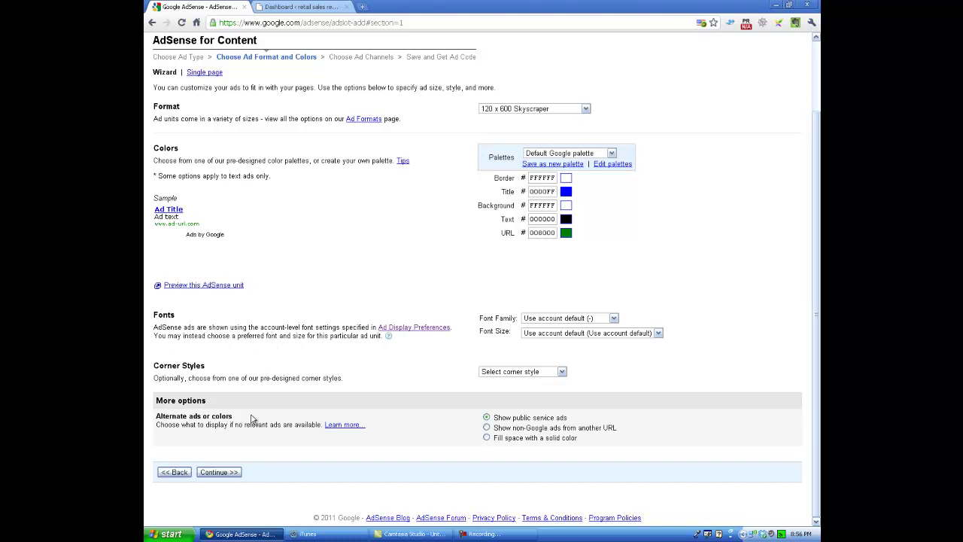
pyautogui.click(219, 472)
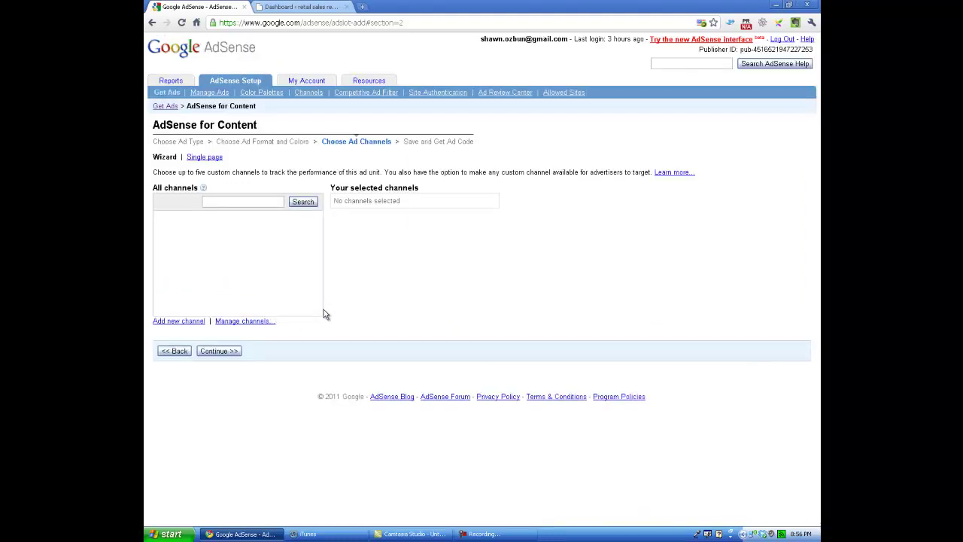
pyautogui.click(231, 353)
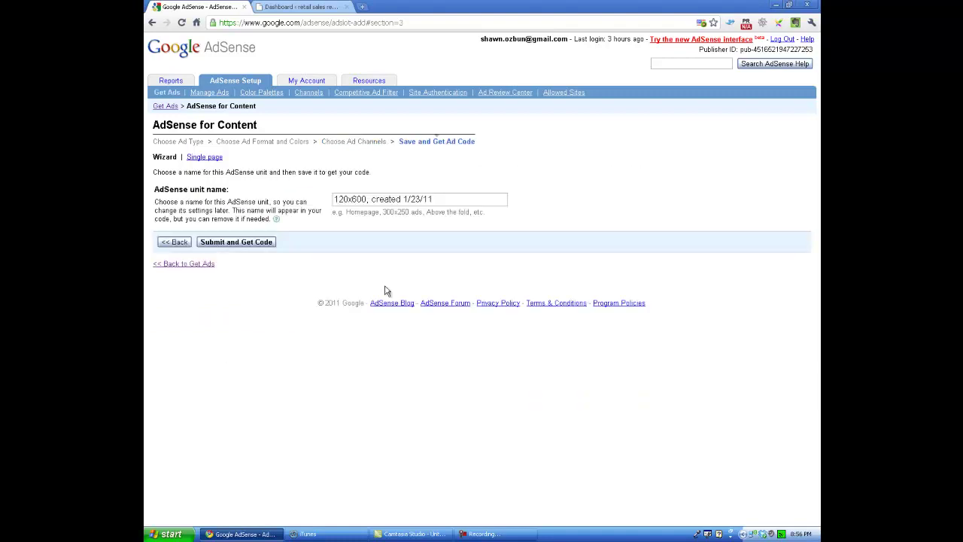
pyautogui.click(247, 244)
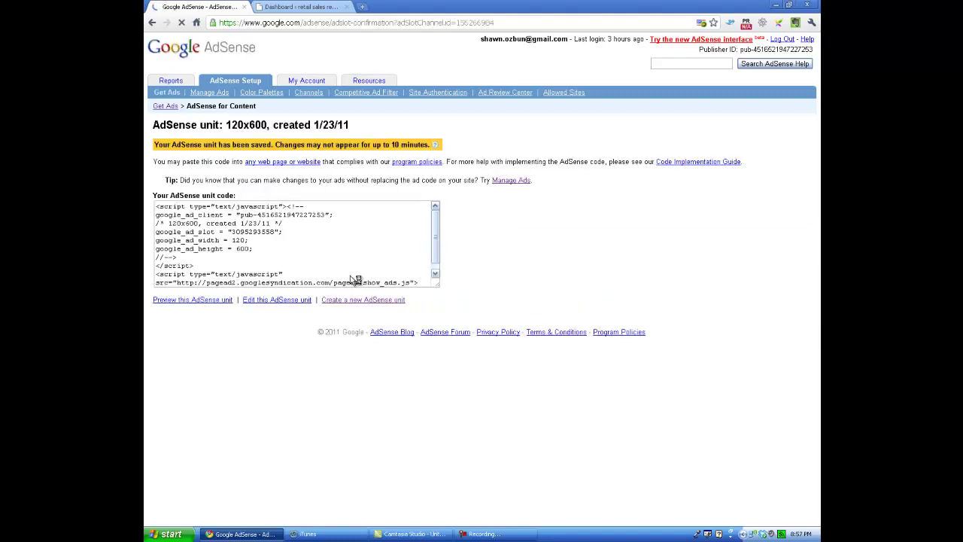
# Copy the complete AdSense unit code of the new 120x600 ad
pyautogui.click(155, 206)
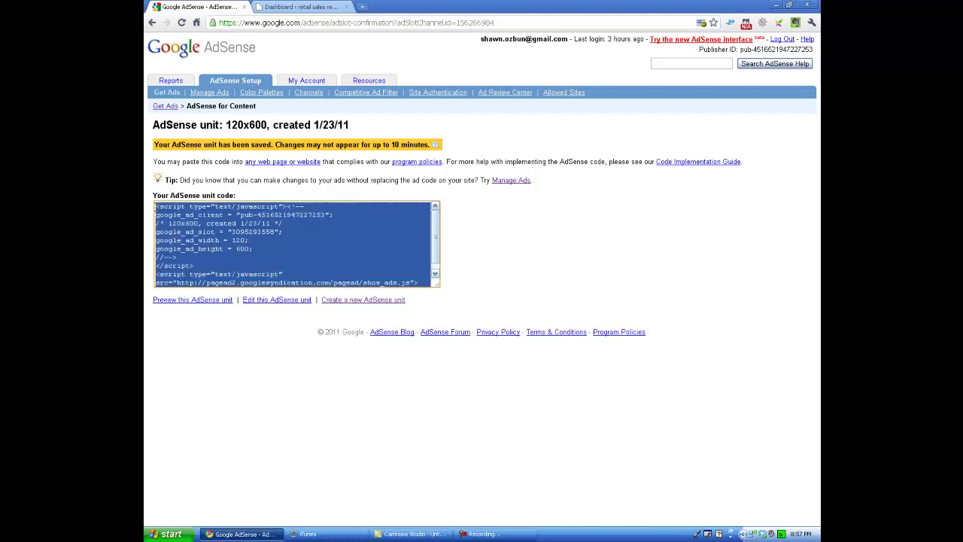
pyautogui.rightClick(273, 244)
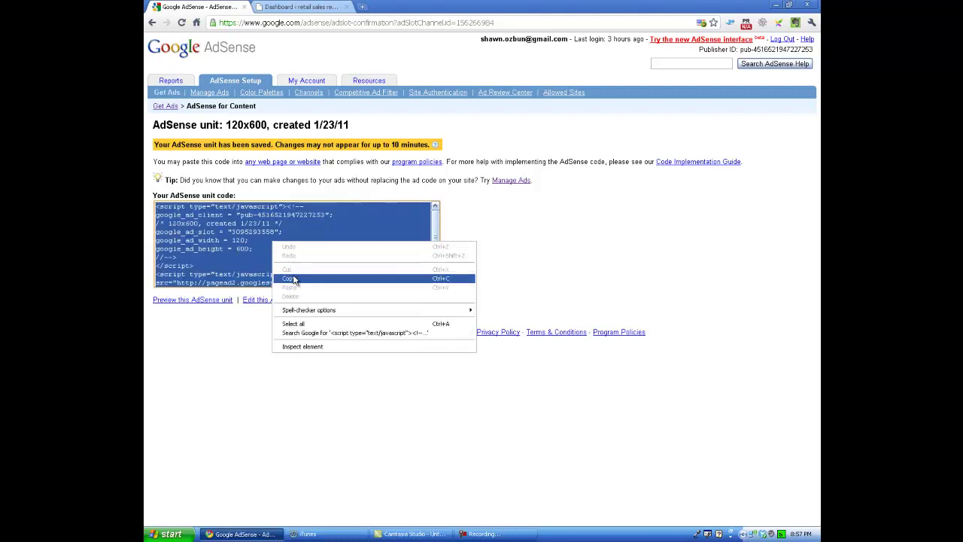
pyautogui.click(292, 278)
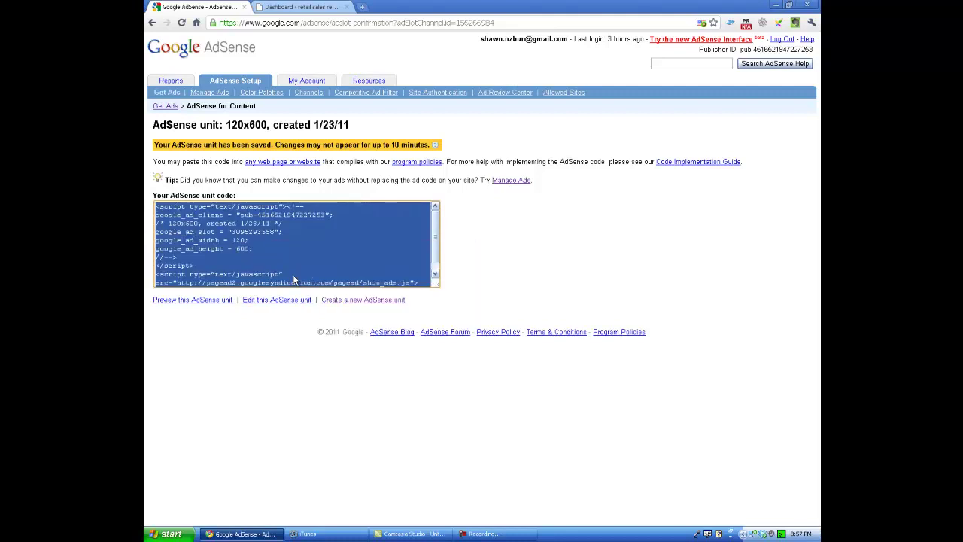
# Switch to the WordPress dashboard and add a Text widget to the Sidebar below Recent Posts
pyautogui.click(305, 9)
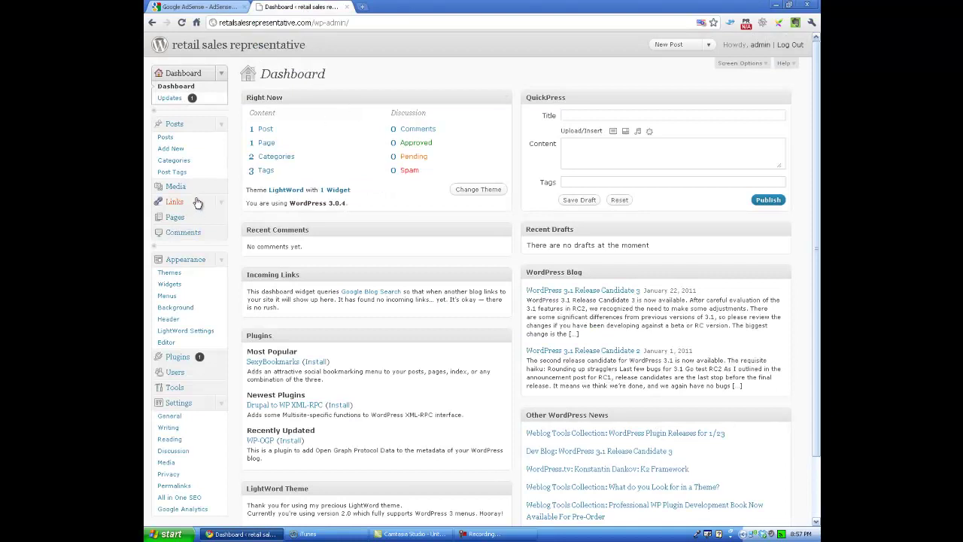
pyautogui.scroll(-2, 237, 130)
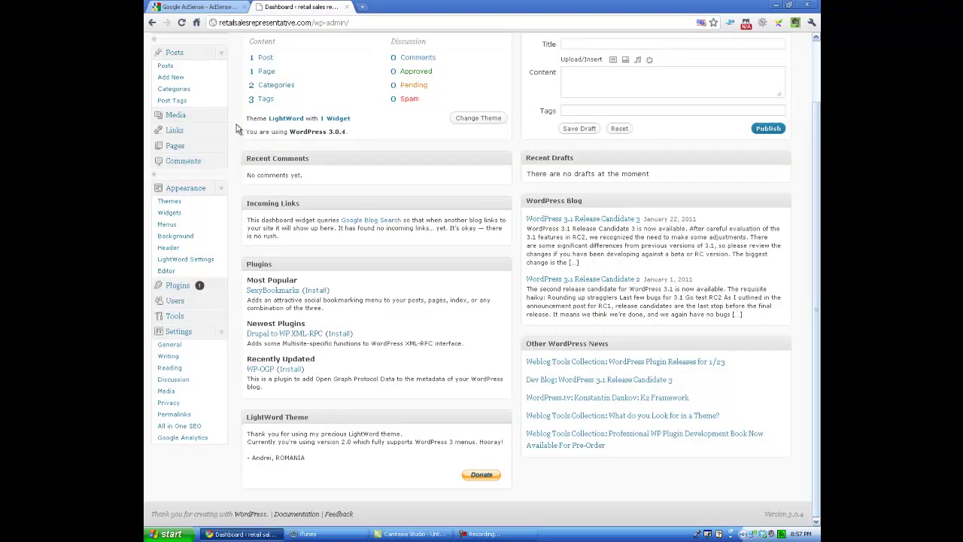
pyautogui.scroll(2, 230, 170)
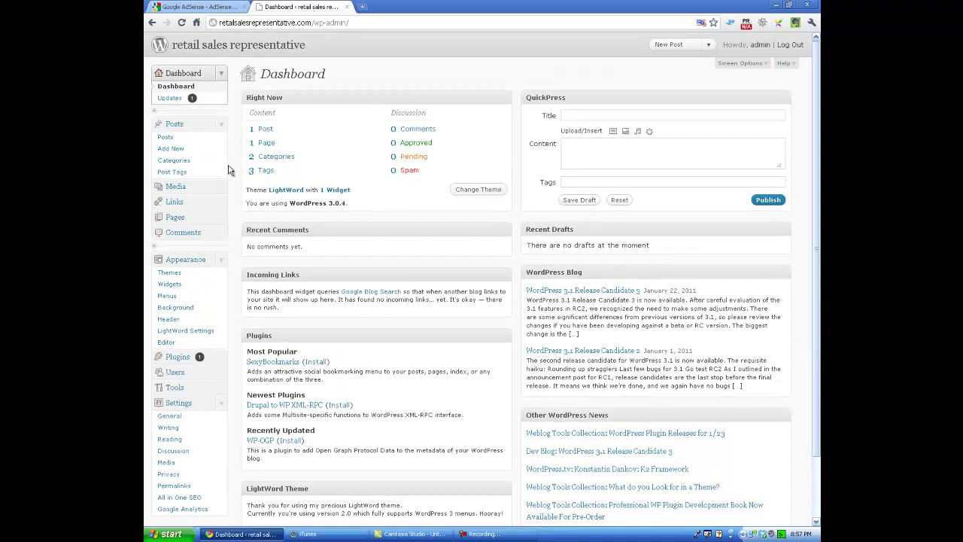
pyautogui.scroll(-2, 230, 171)
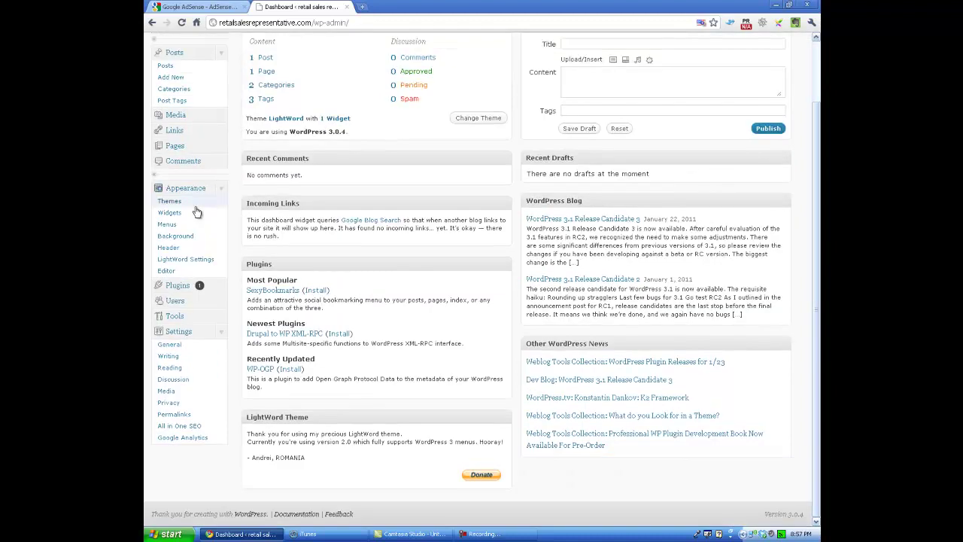
pyautogui.click(173, 215)
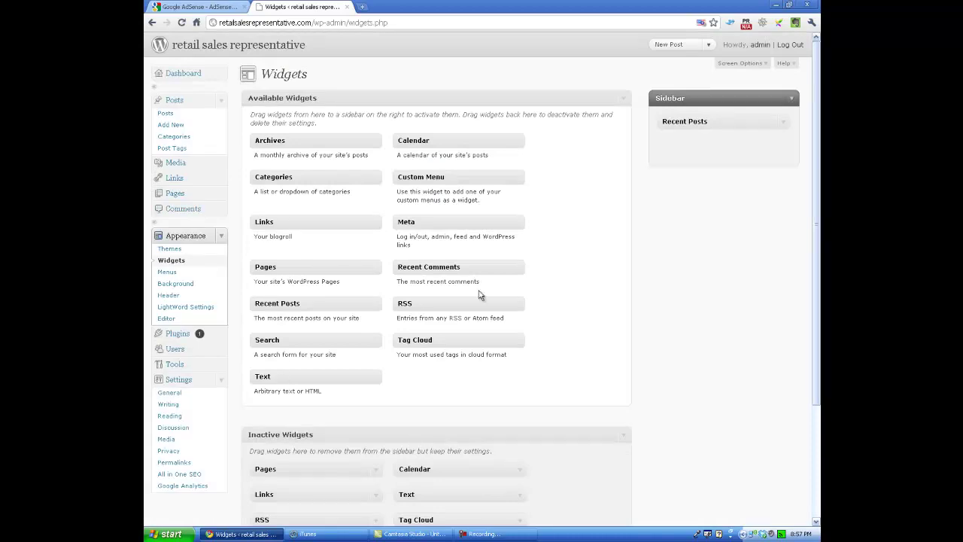
pyautogui.moveTo(290, 376); pyautogui.dragTo(701, 150)
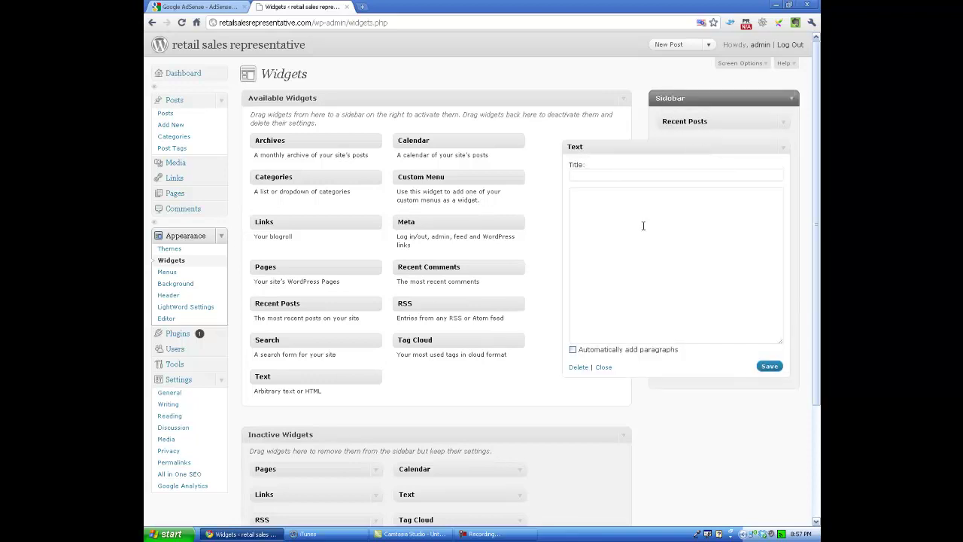
# Paste the AdSense code into the sidebar's Text widget, then save and close the widget
pyautogui.rightClick(587, 201)
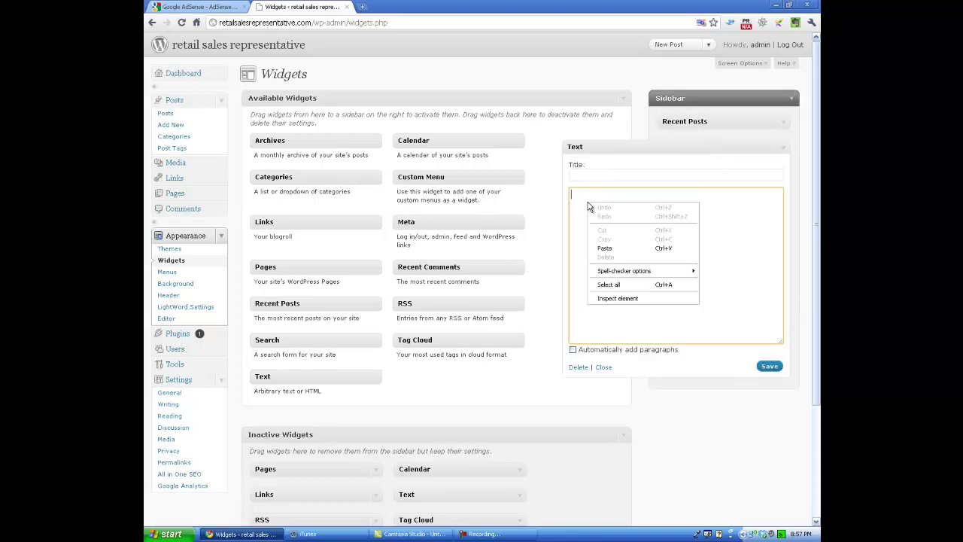
pyautogui.click(596, 243)
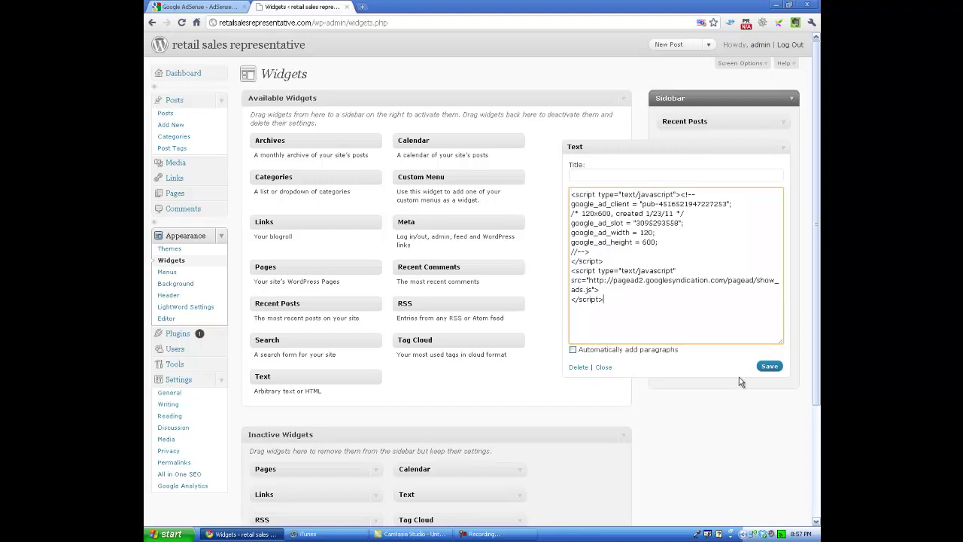
pyautogui.click(766, 367)
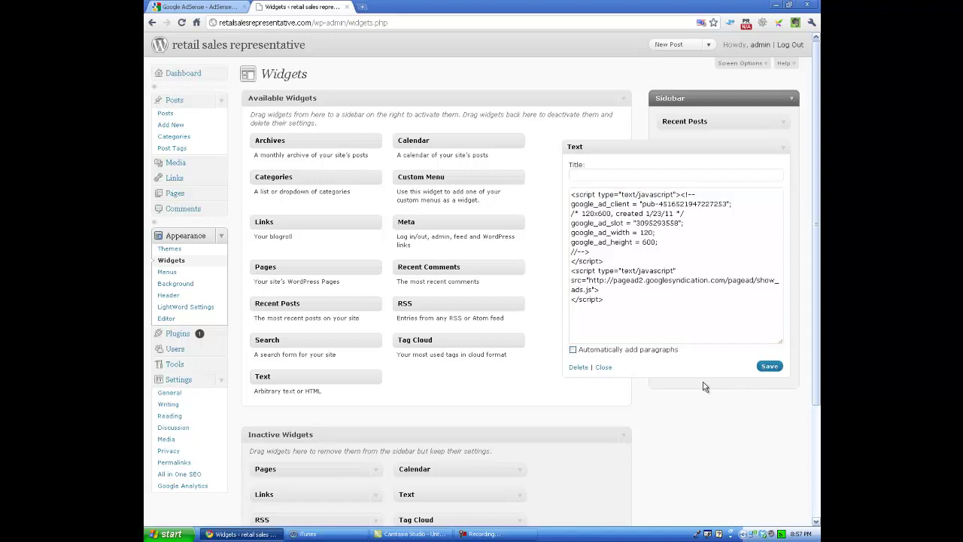
pyautogui.click(605, 367)
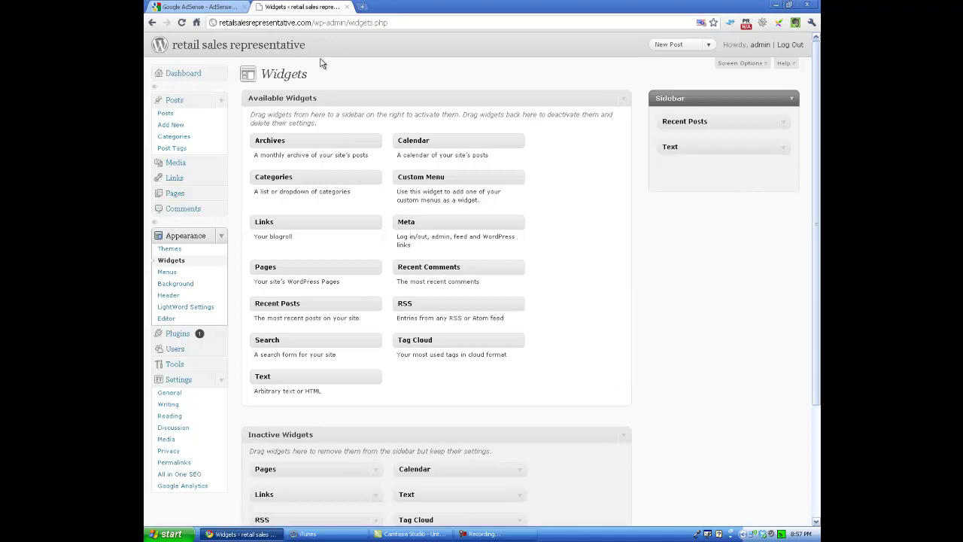
# View the live blog to check its sidebar for the ad, then return to the wp-admin dashboard
pyautogui.click(283, 52)
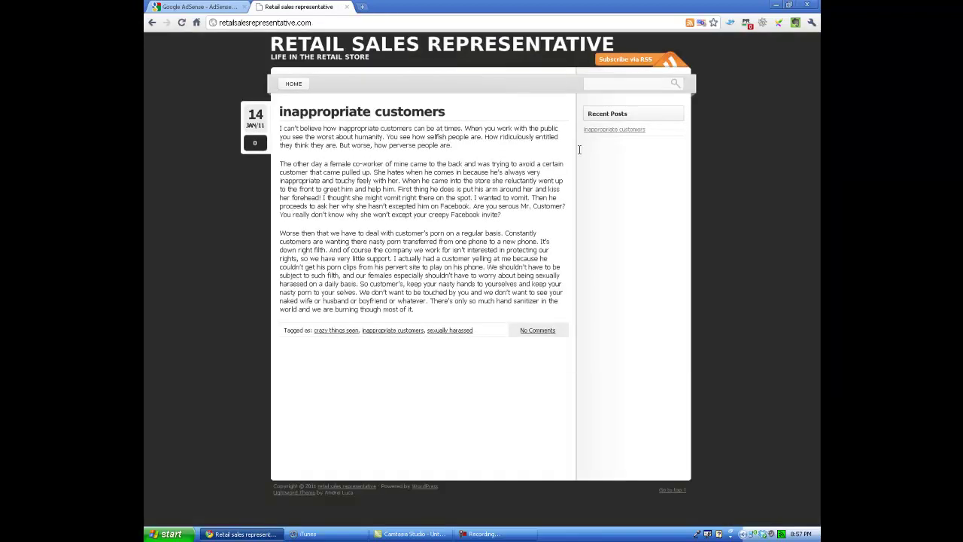
pyautogui.click(329, 22)
pyautogui.click(329, 22)
pyautogui.write('/w')
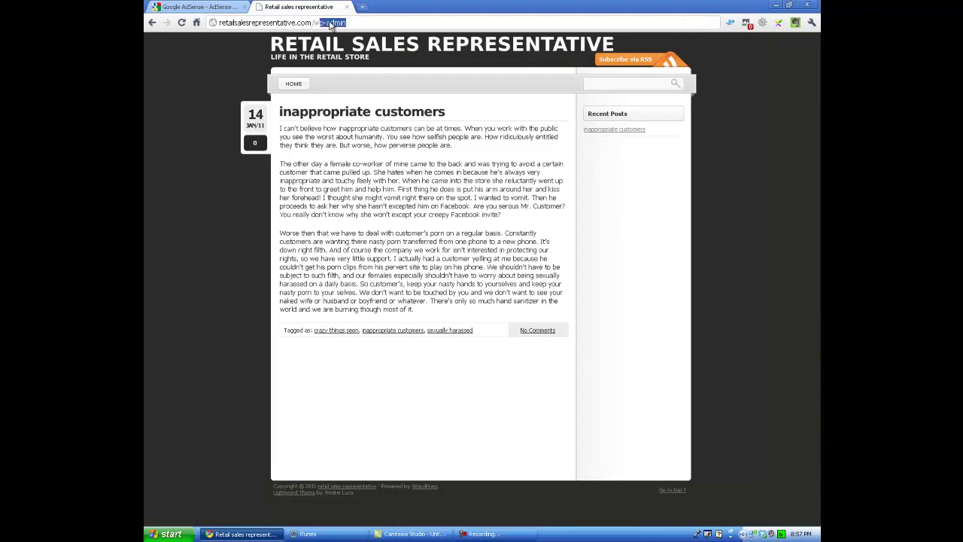
pyautogui.write('p-admin')
pyautogui.press('Return')
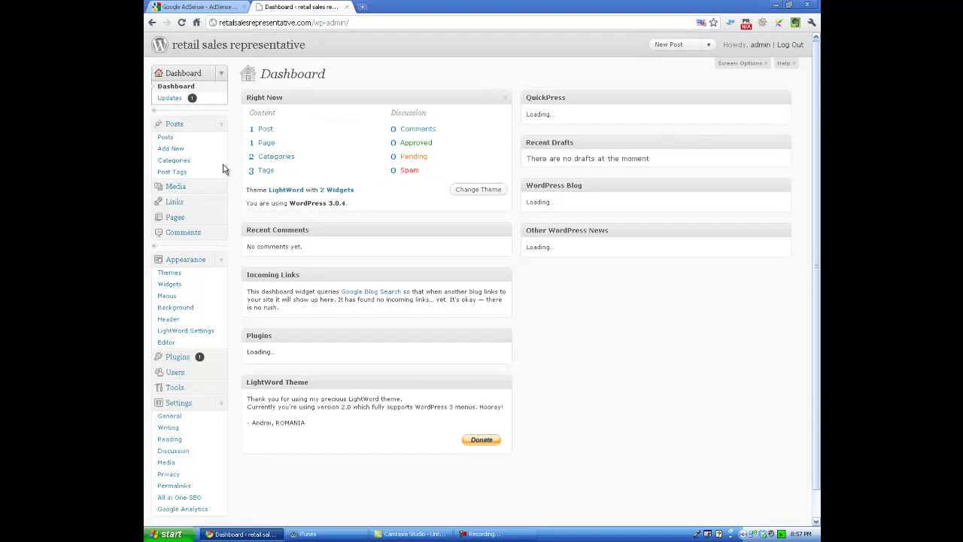
# Reopen the Widgets page and inspect the Text widget in the Sidebar
pyautogui.scroll(-2, 207, 231)
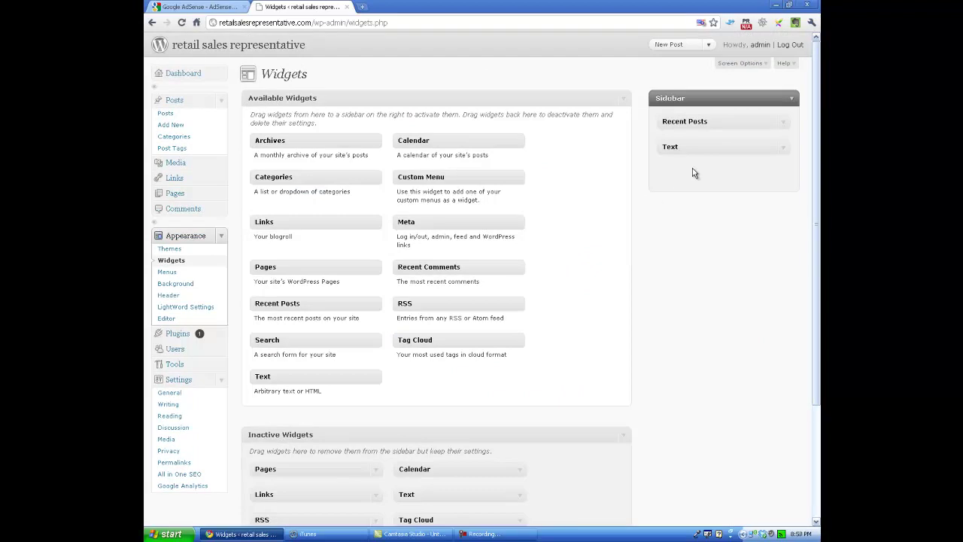
pyautogui.click(783, 148)
pyautogui.click(783, 150)
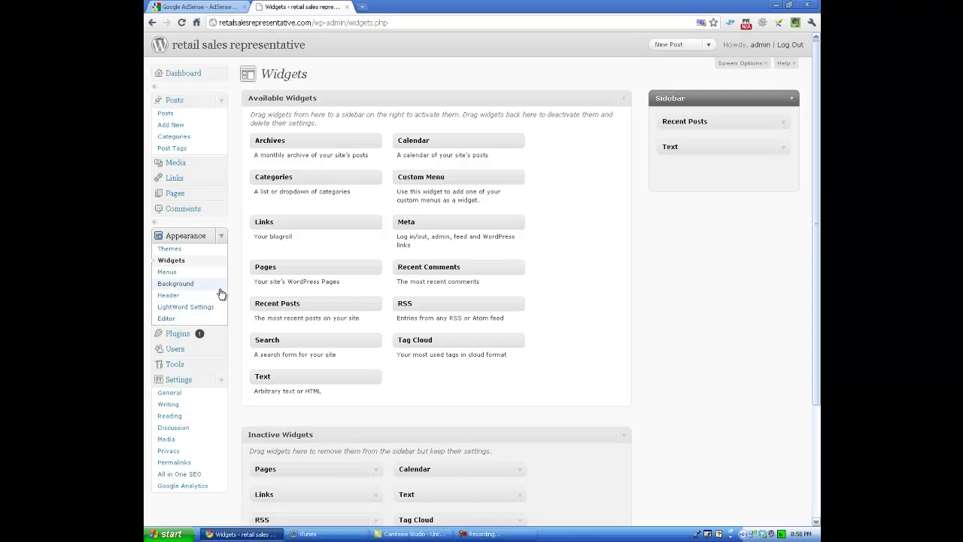
# Go to the plugin installer and search for plugins with the term "google adsense"
pyautogui.click(179, 335)
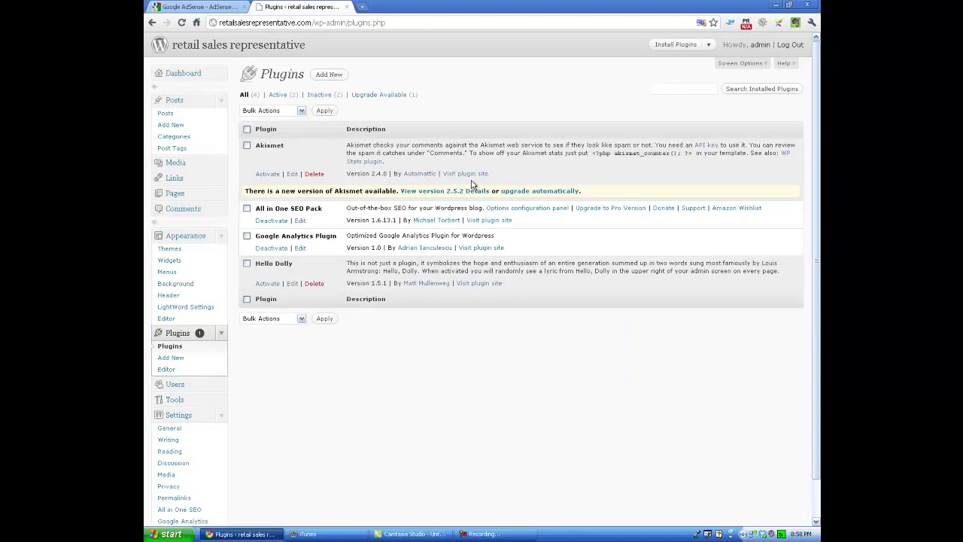
pyautogui.click(332, 75)
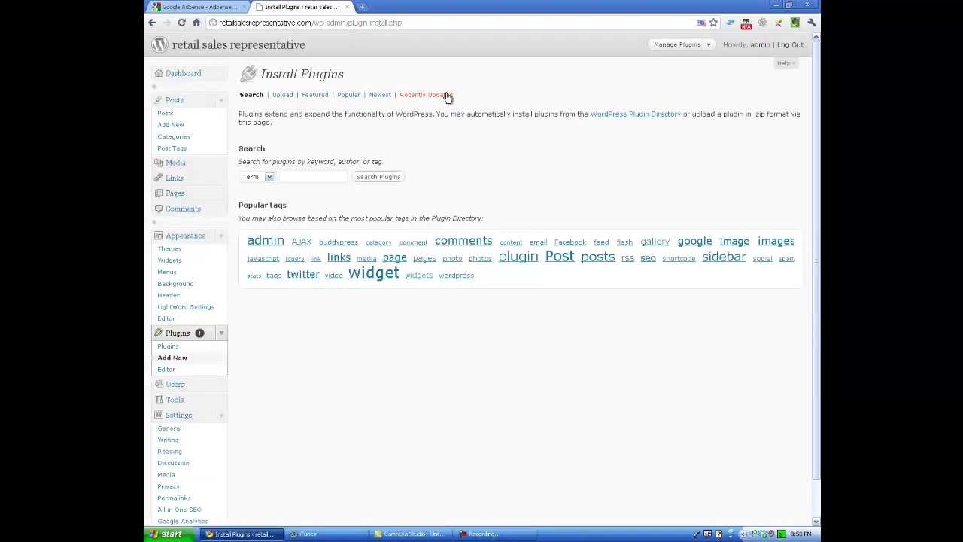
pyautogui.click(318, 175)
pyautogui.write('goo')
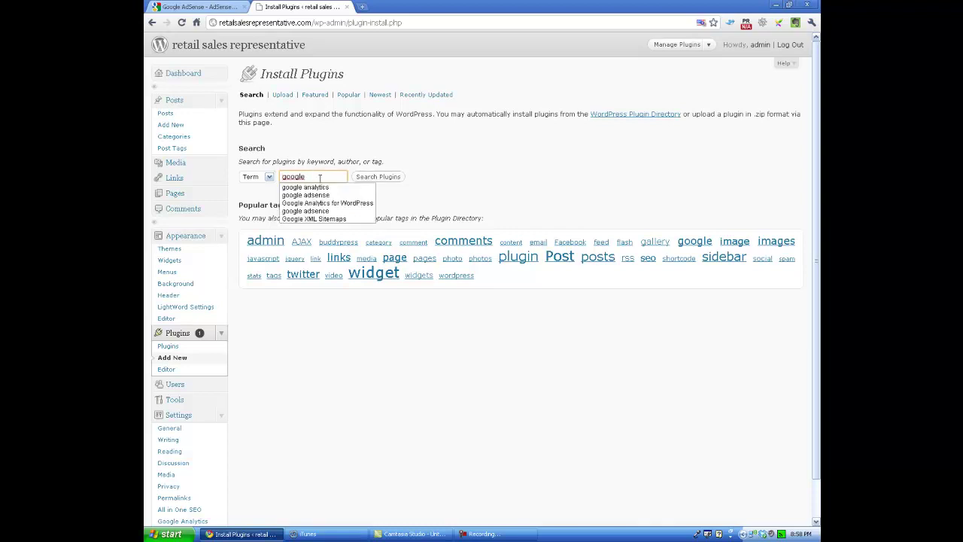
pyautogui.write('gle')
pyautogui.click(324, 195)
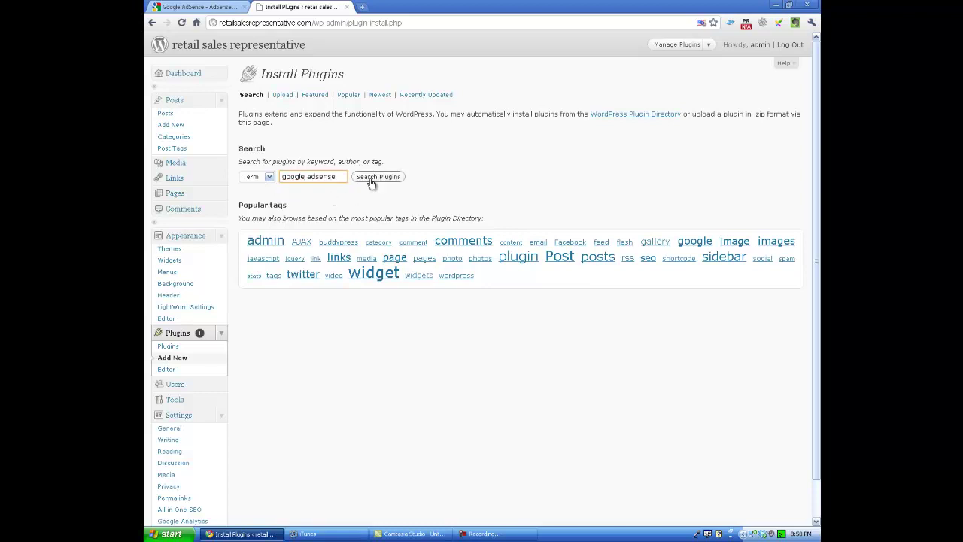
pyautogui.click(373, 178)
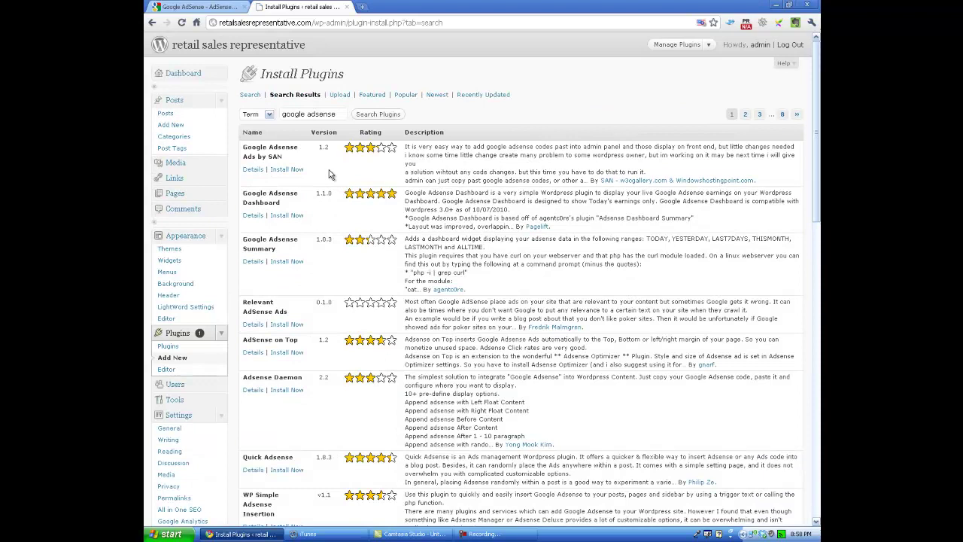
# Install and activate the WhyDoWork AdSense Plugin from the search results, and open its Whydowork Adsense settings page
pyautogui.scroll(-1, 329, 175)
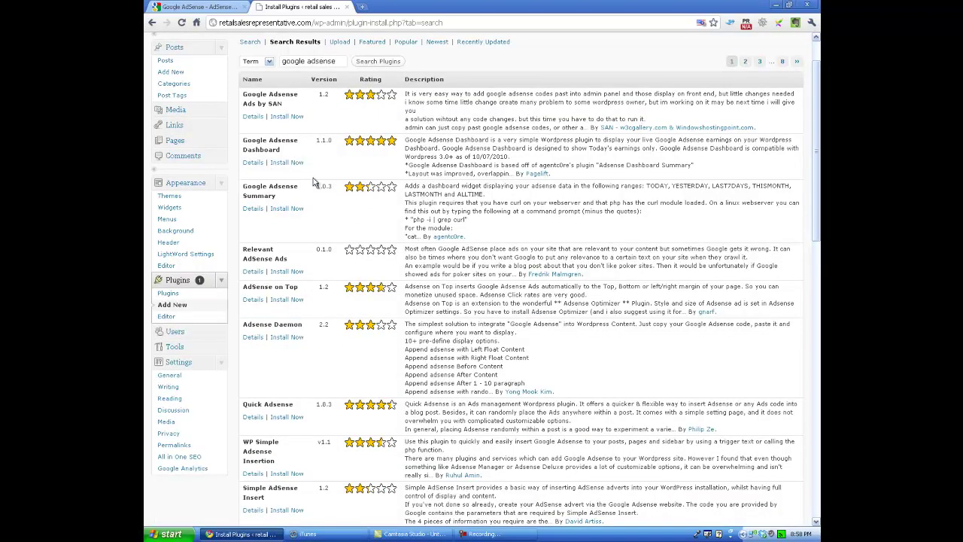
pyautogui.scroll(-1, 313, 178)
pyautogui.scroll(-3, 314, 182)
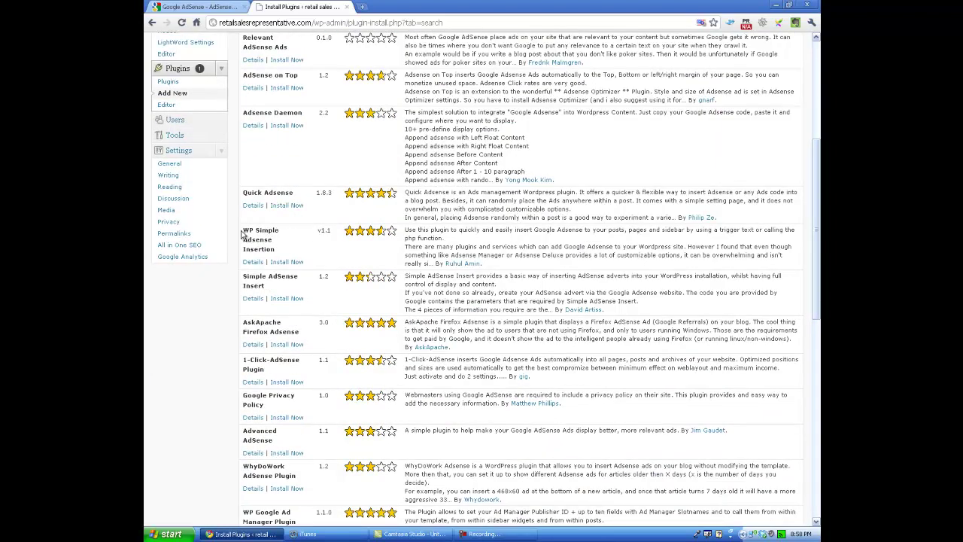
pyautogui.scroll(-1, 309, 233)
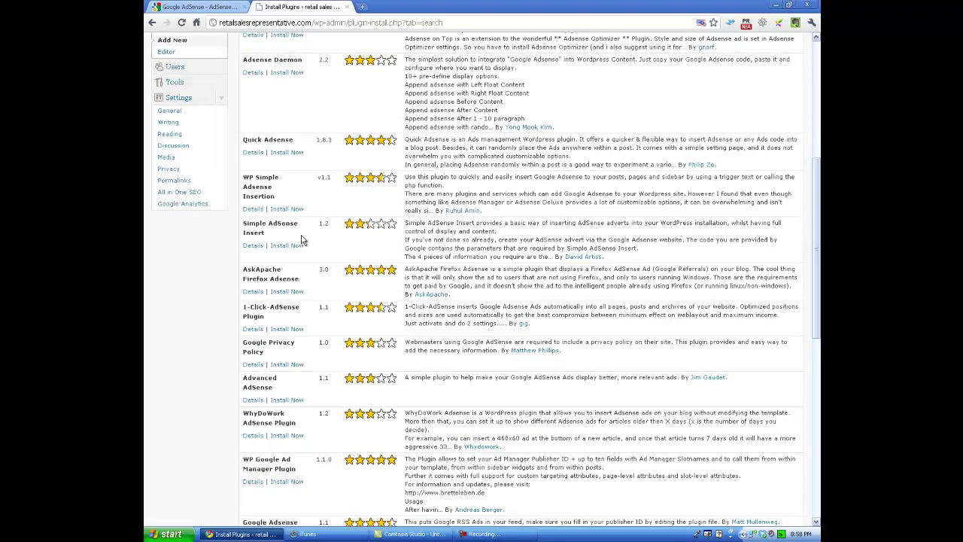
pyautogui.scroll(-2, 302, 239)
pyautogui.scroll(-1, 286, 274)
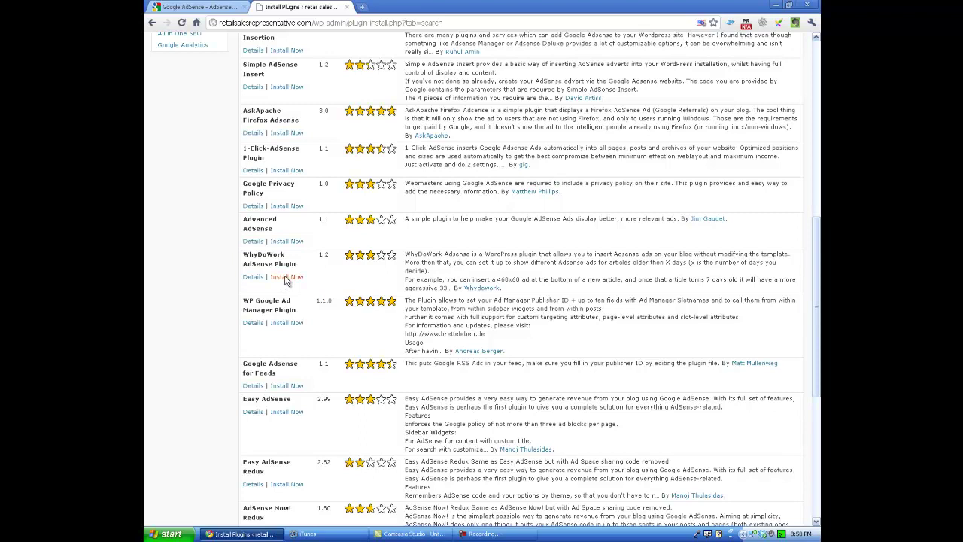
pyautogui.click(286, 277)
pyautogui.click(503, 280)
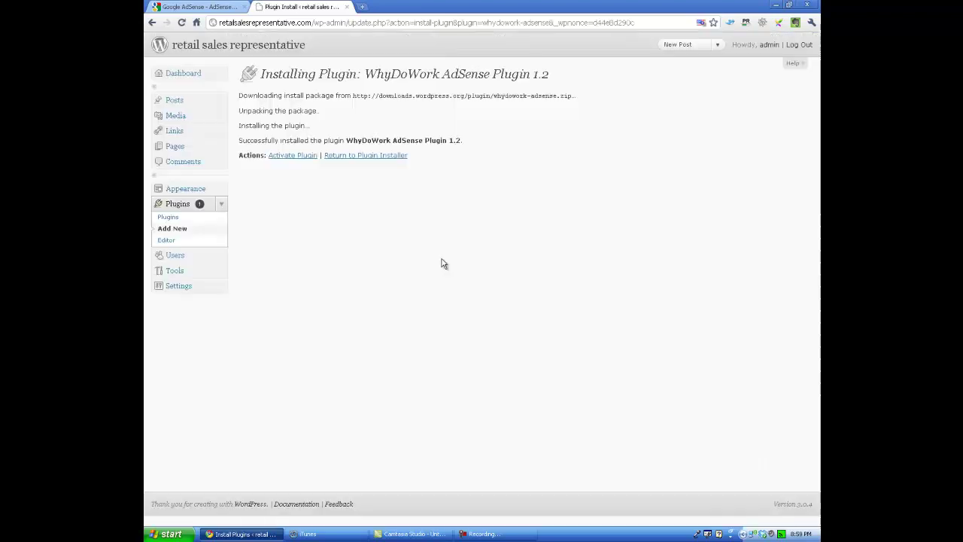
pyautogui.click(299, 156)
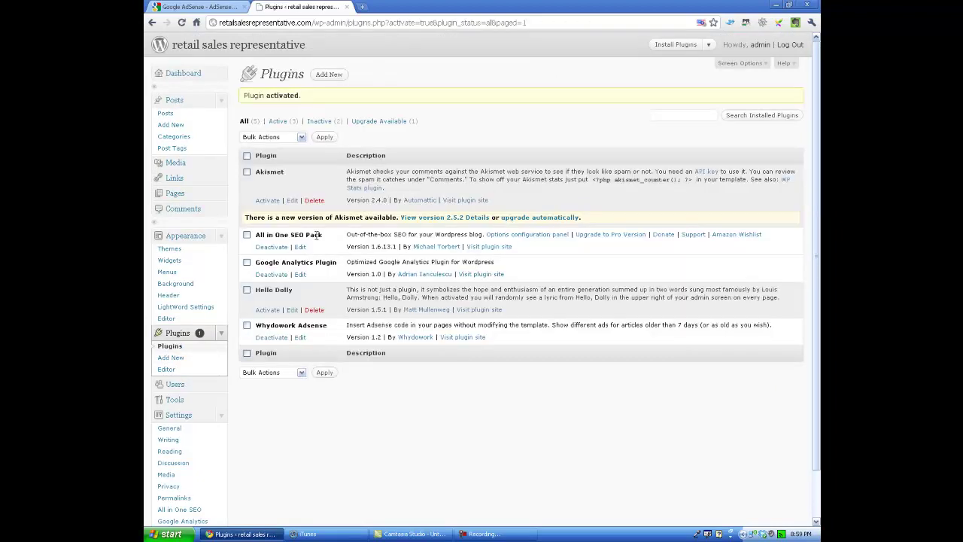
pyautogui.scroll(-2, 298, 232)
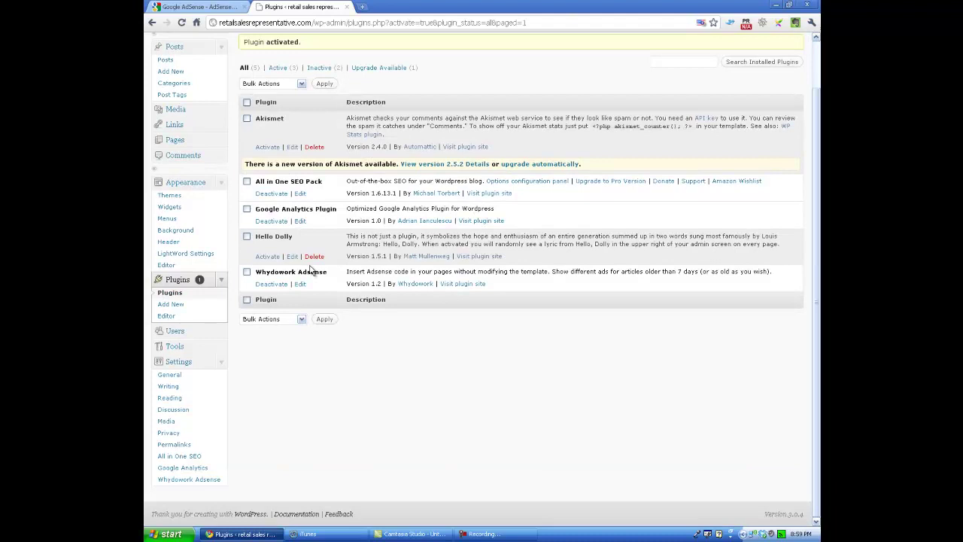
pyautogui.click(182, 482)
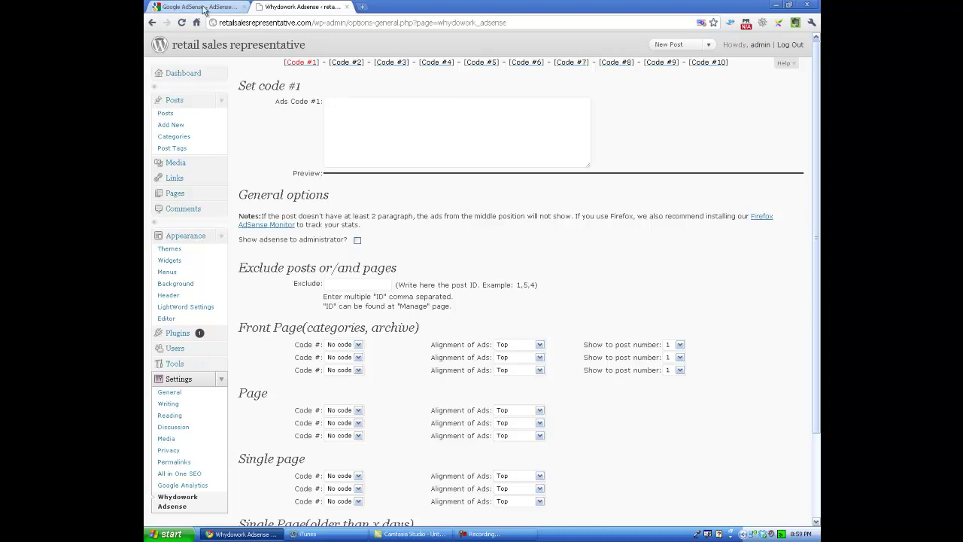
# Switch to Google AdSense and start a new AdSense for Content ad unit in the 468 x 60 Banner format
pyautogui.click(202, 8)
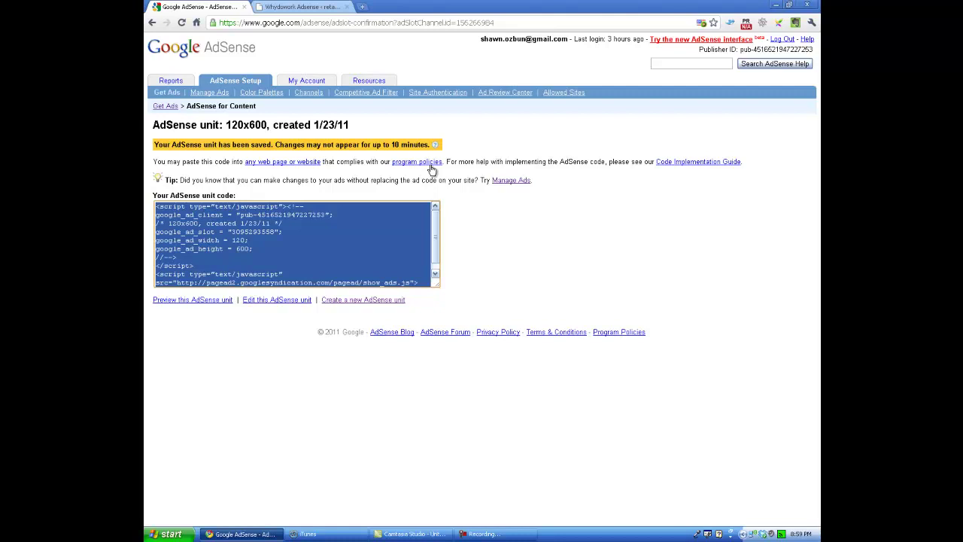
pyautogui.click(219, 94)
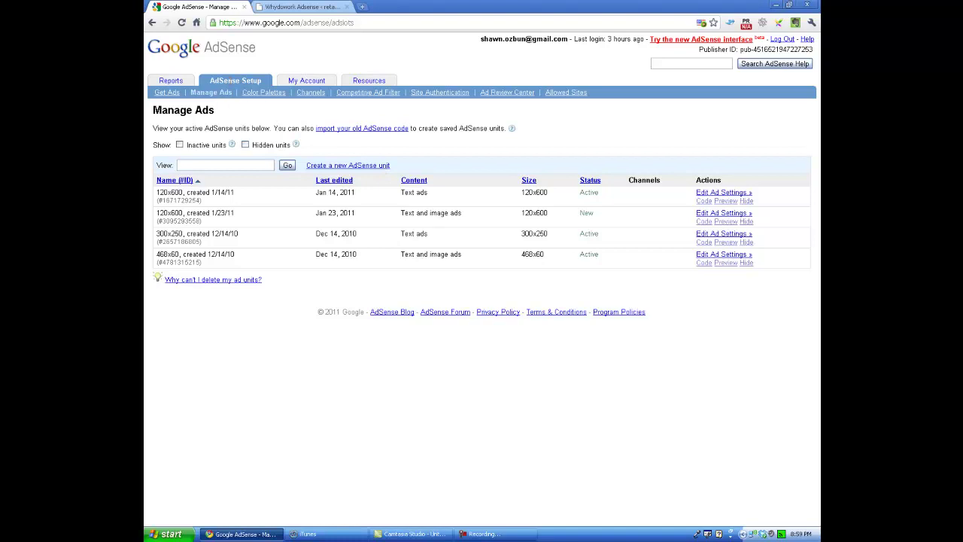
pyautogui.click(172, 94)
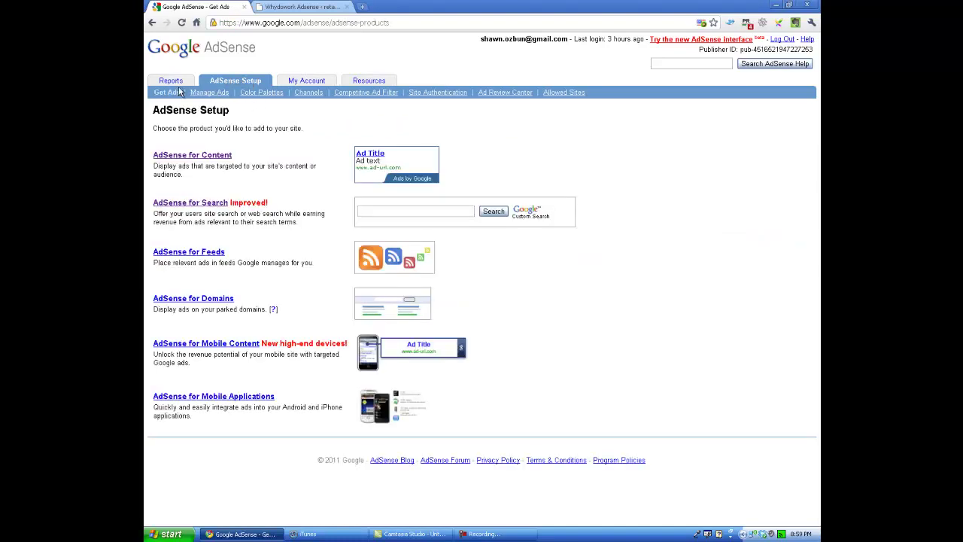
pyautogui.click(193, 155)
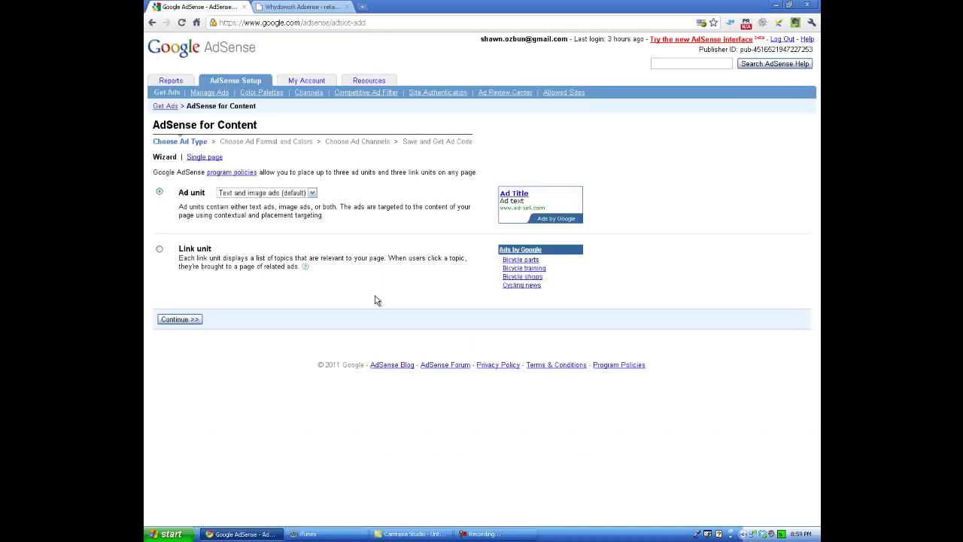
pyautogui.click(186, 324)
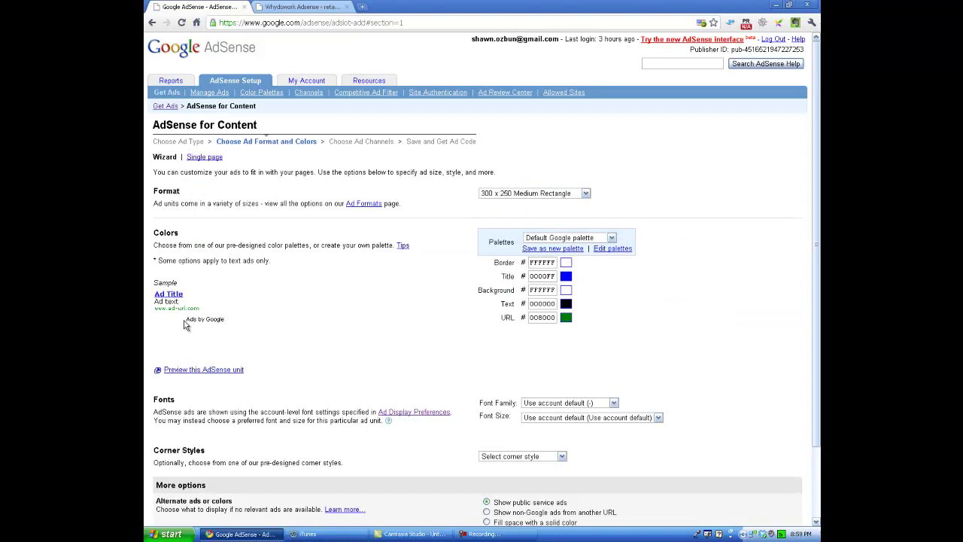
pyautogui.click(586, 194)
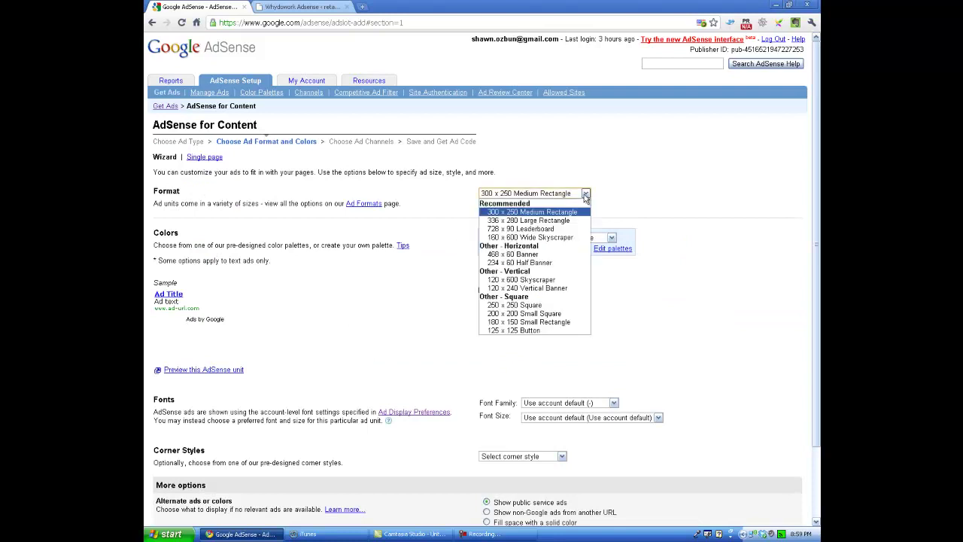
pyautogui.click(531, 255)
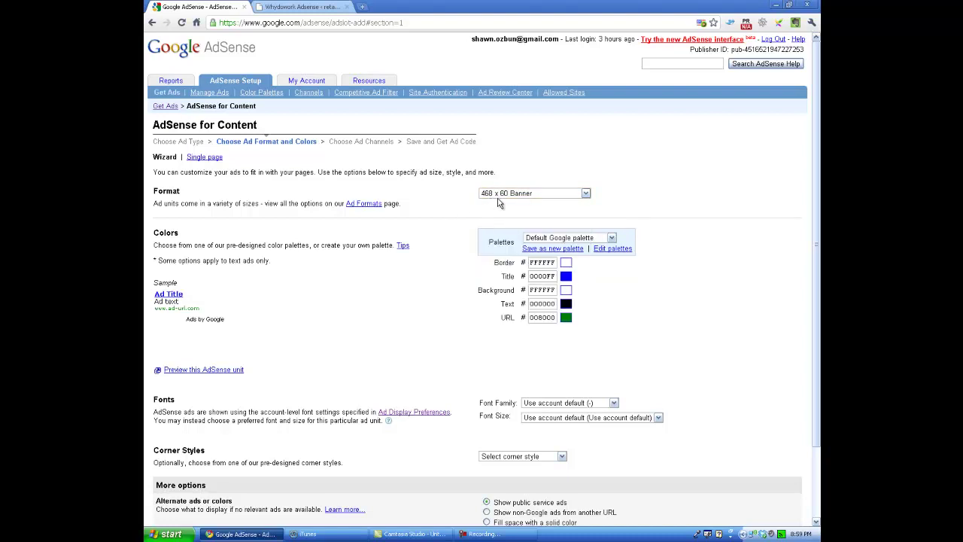
# Keep the default colors, channels and name for the banner unit, submit it, and copy its ad code
pyautogui.scroll(-3, 432, 225)
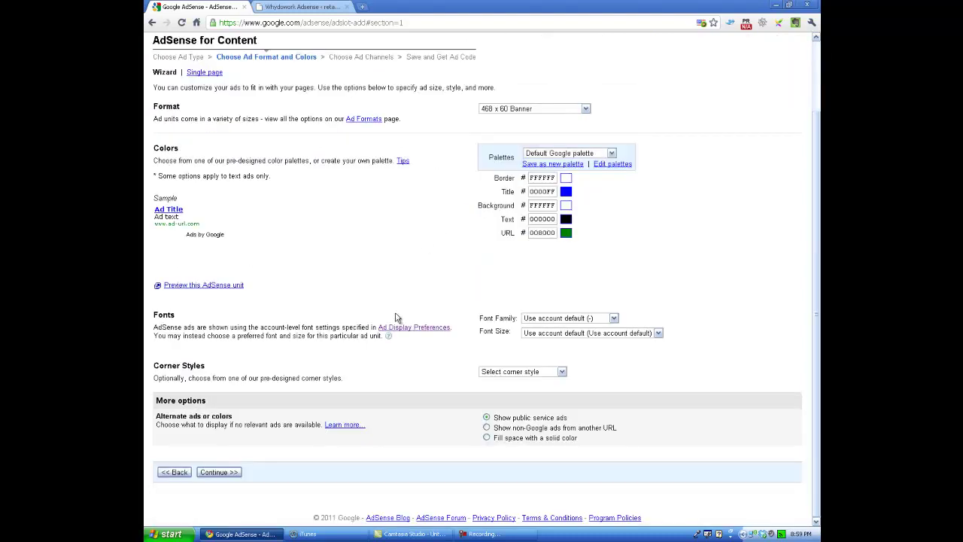
pyautogui.click(219, 477)
pyautogui.click(236, 351)
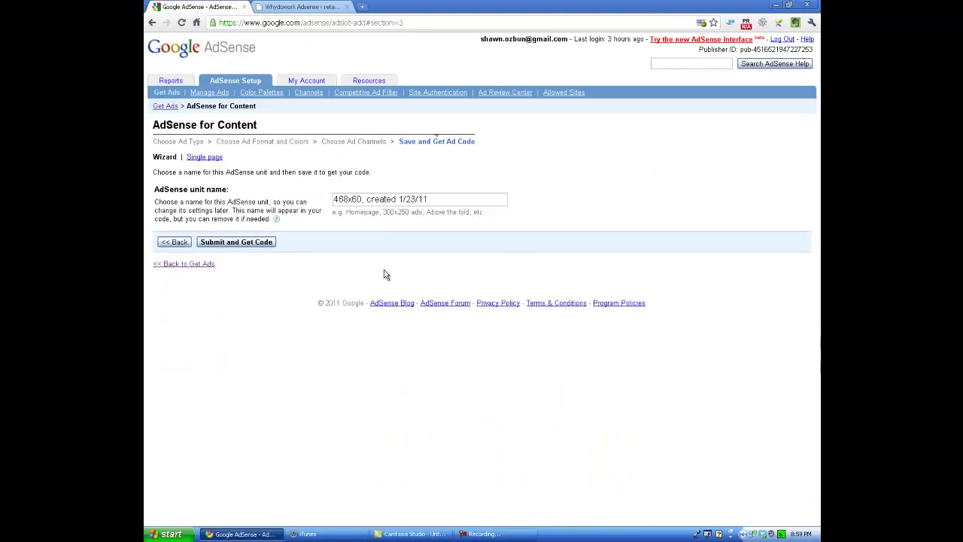
pyautogui.click(255, 247)
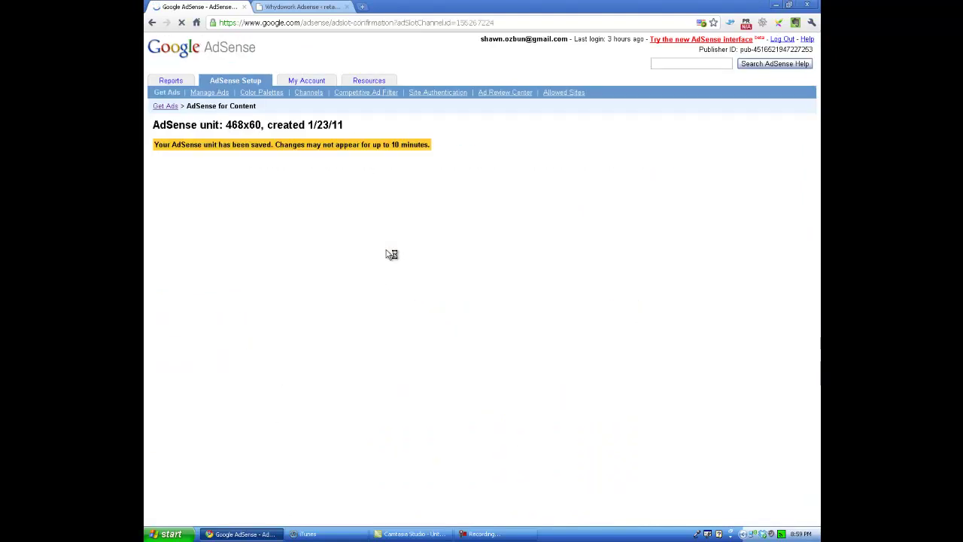
pyautogui.click(158, 206)
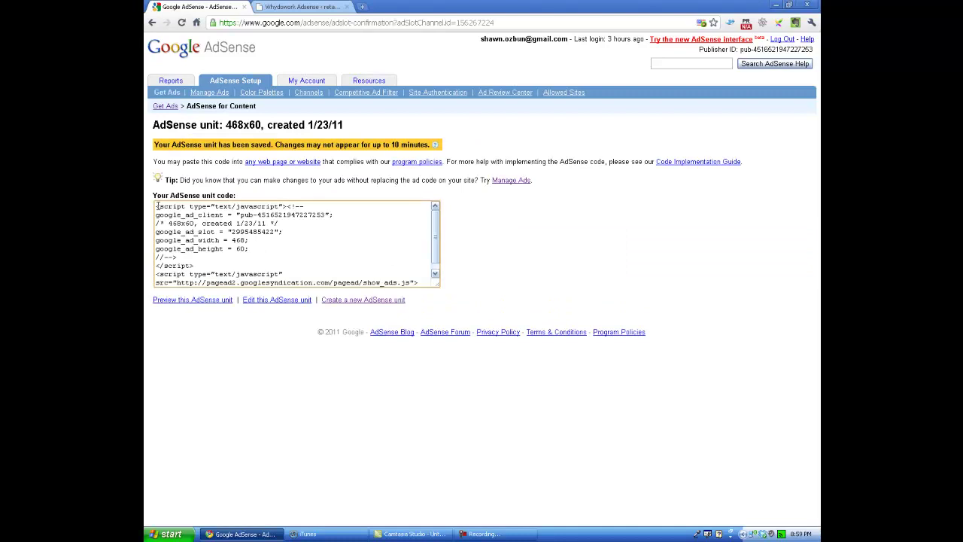
pyautogui.rightClick(294, 229)
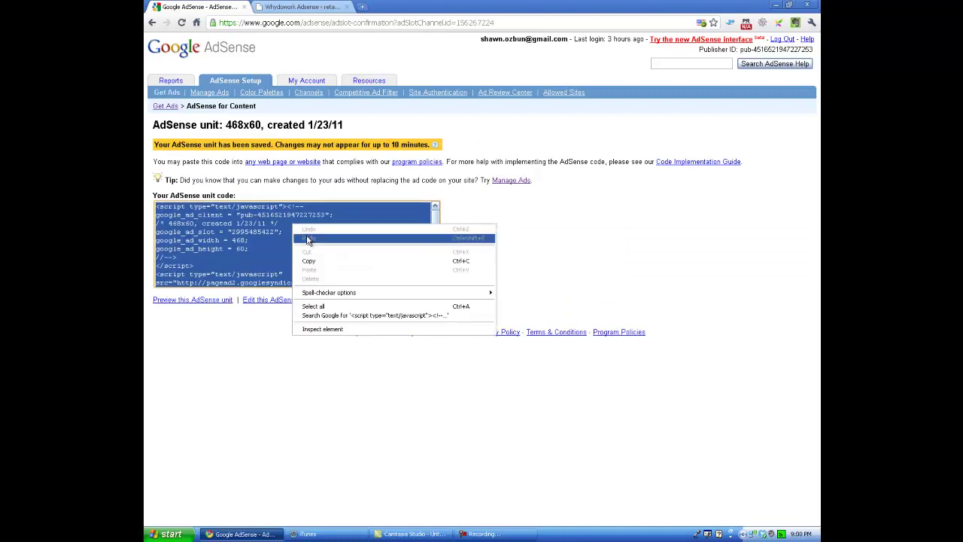
pyautogui.click(311, 262)
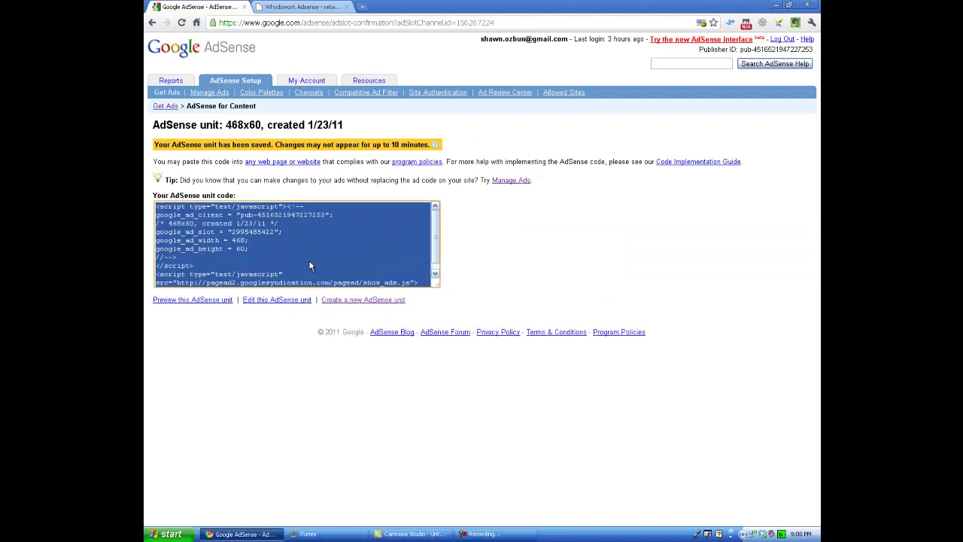
# Review the list of saved ad units under Manage Ads and the earnings overview in Reports
pyautogui.click(218, 96)
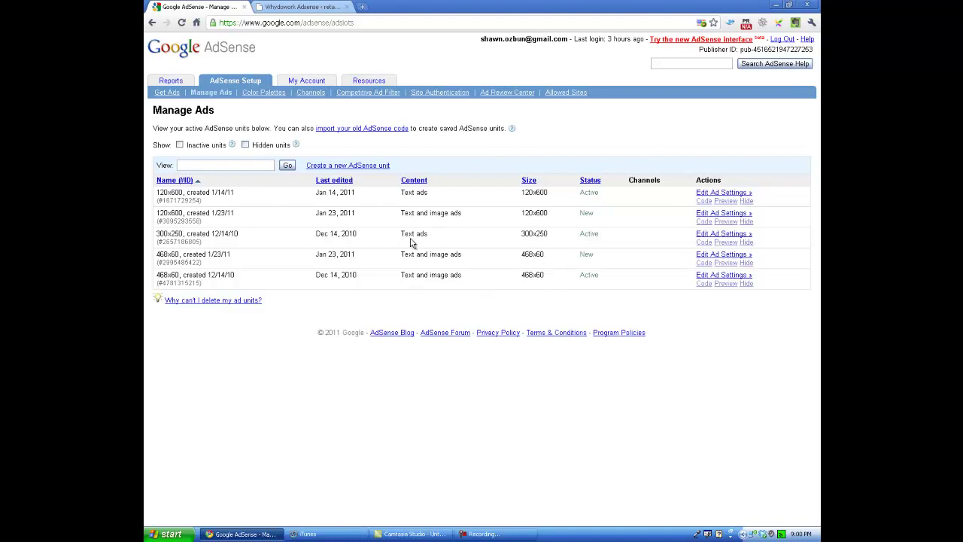
pyautogui.click(185, 83)
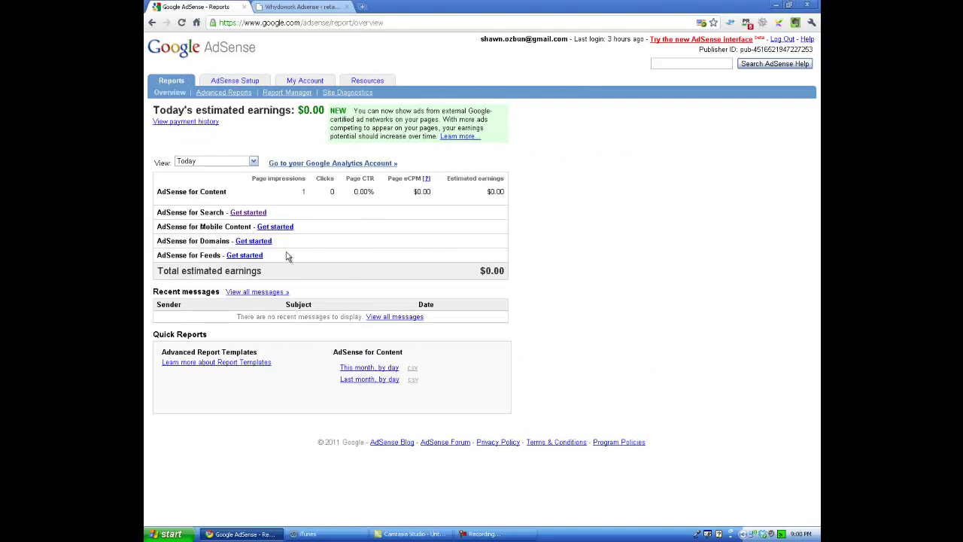
pyautogui.click(235, 81)
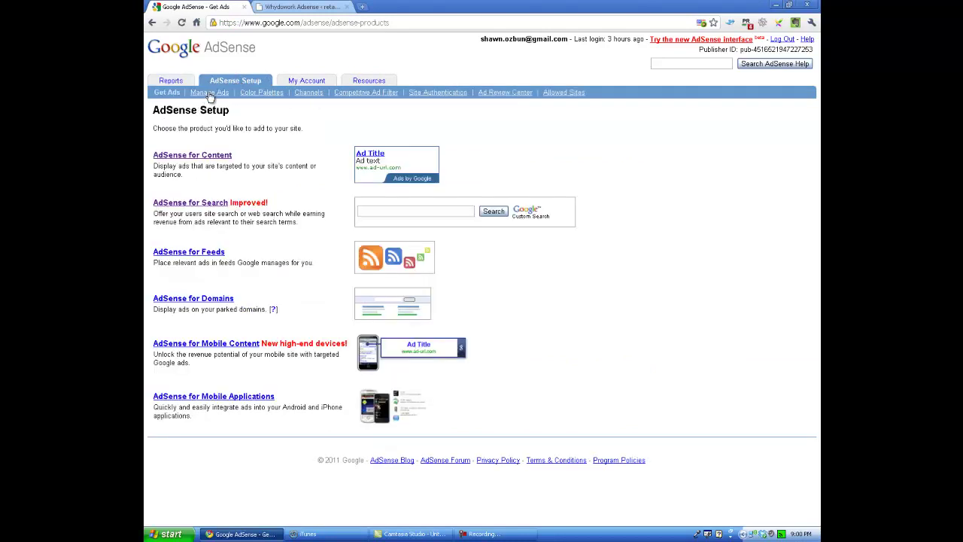
pyautogui.click(210, 92)
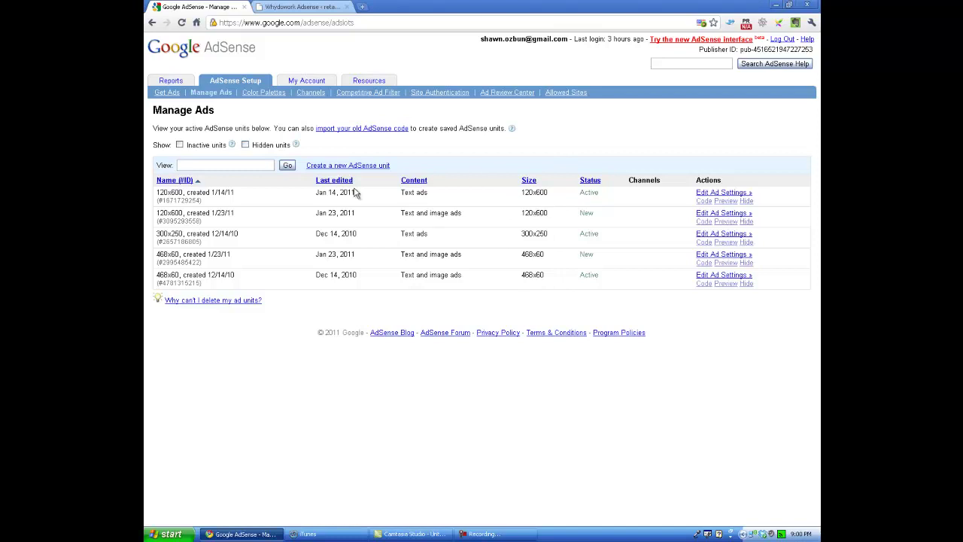
# Return to the Whydowork Adsense settings and paste the copied banner code into Ads Code #1
pyautogui.click(287, 8)
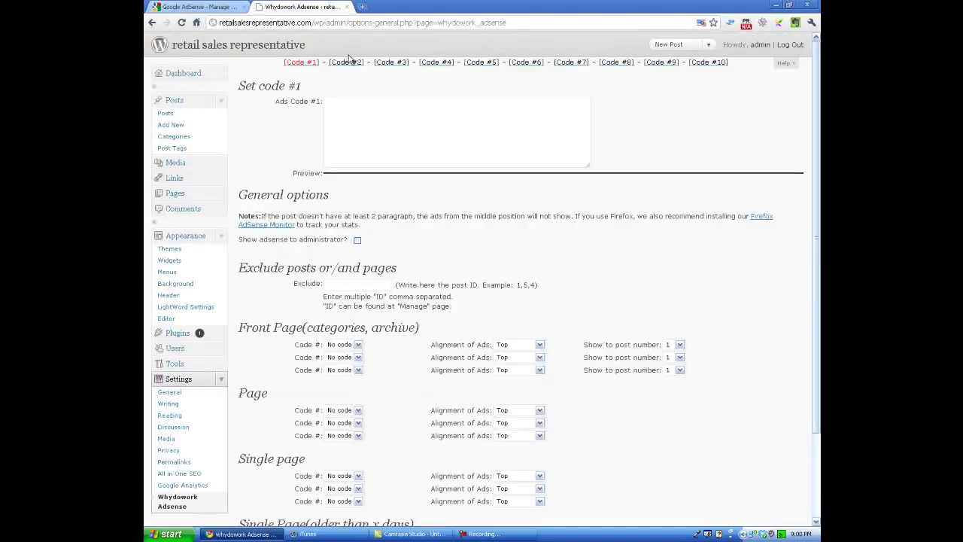
pyautogui.rightClick(334, 104)
pyautogui.click(387, 151)
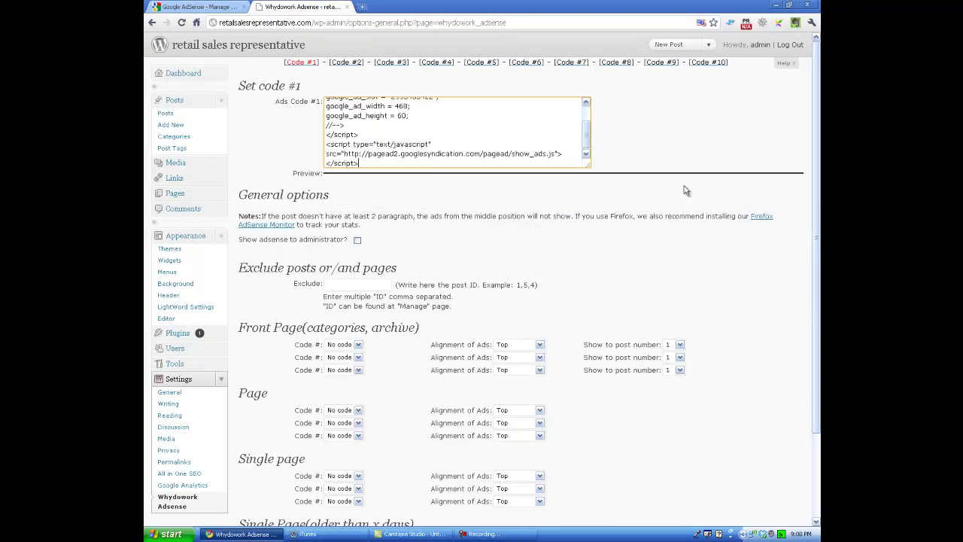
# Set the first Front Page (categories, archive) ad slot to use code 1
pyautogui.scroll(2, 591, 133)
pyautogui.scroll(-3, 625, 124)
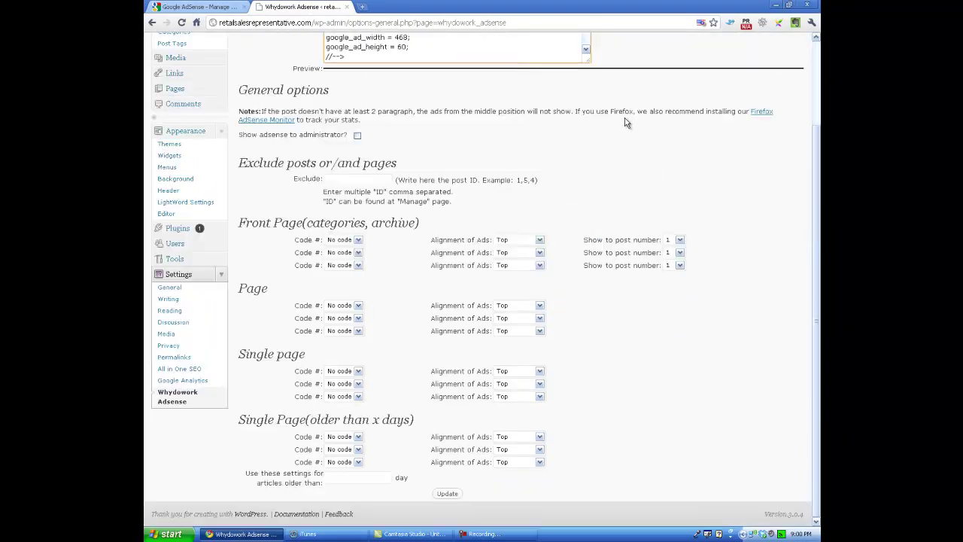
pyautogui.click(356, 240)
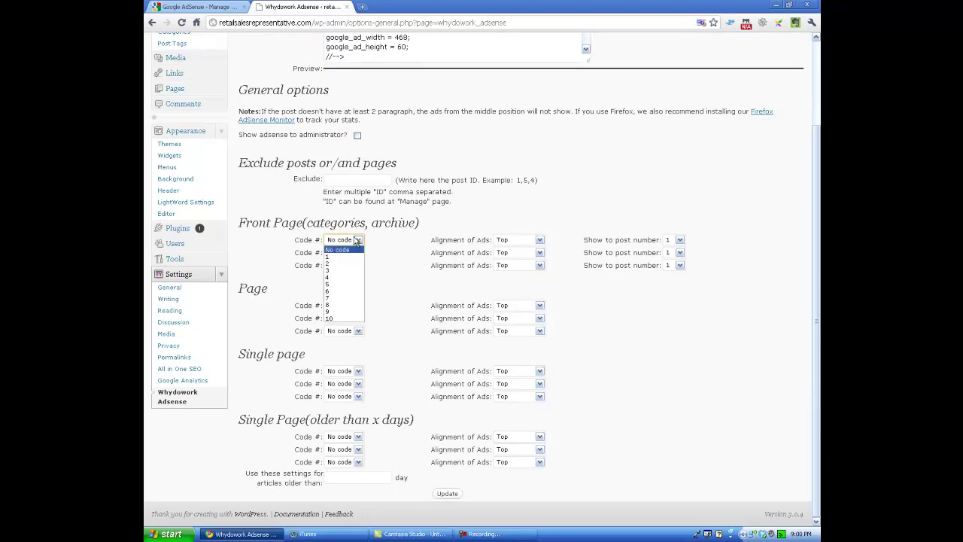
pyautogui.click(335, 256)
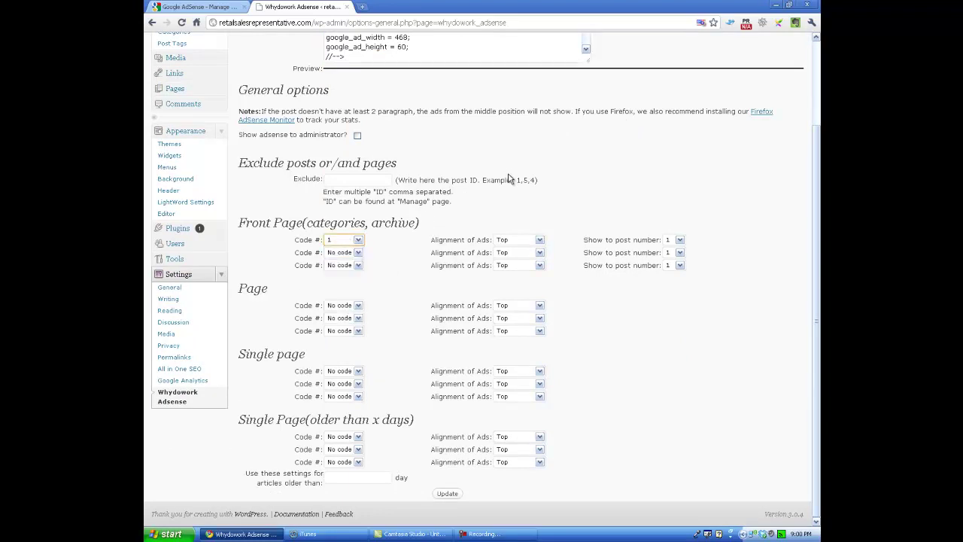
# Set the alignment of the first Front Page (categories, archive) ad to Bottom and update the plugin settings
pyautogui.scroll(3, 567, 197)
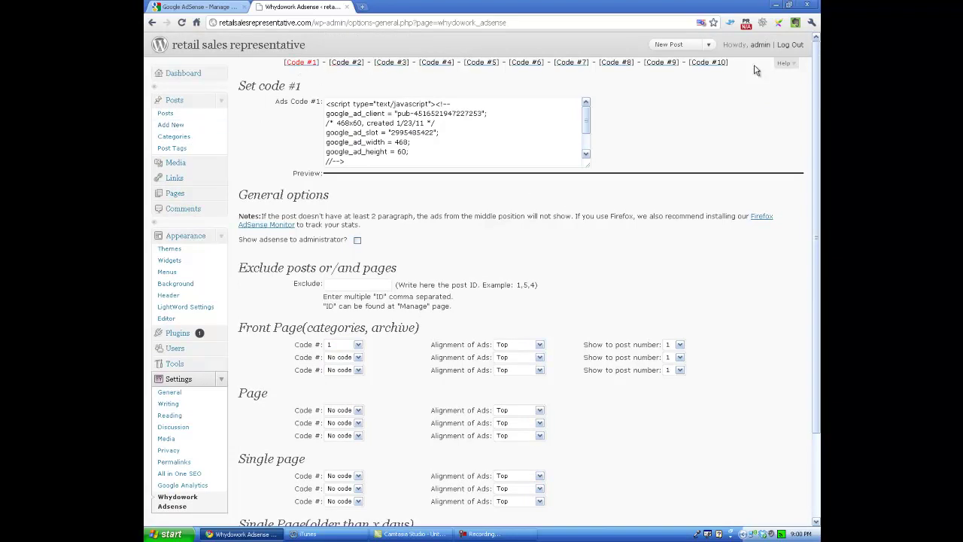
pyautogui.scroll(-3, 634, 143)
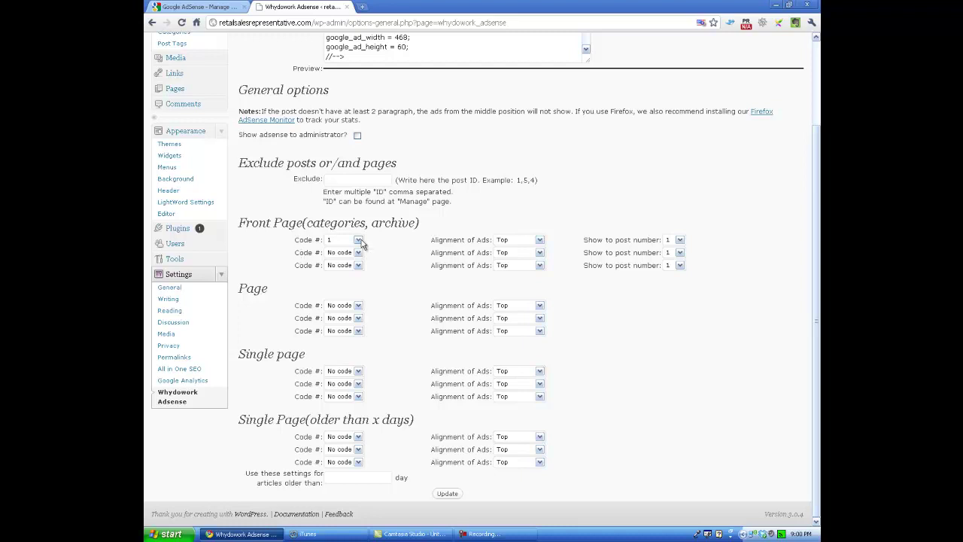
pyautogui.click(541, 242)
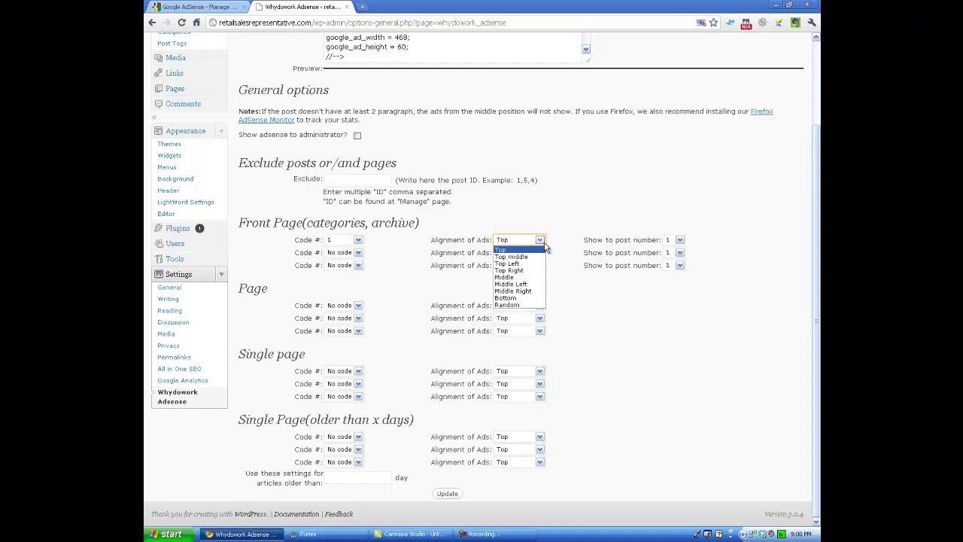
pyautogui.click(513, 300)
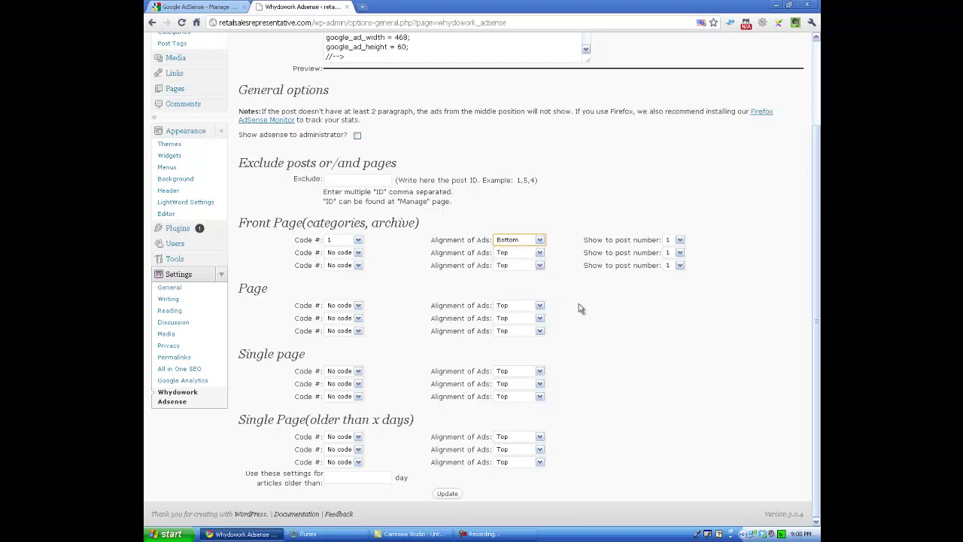
pyautogui.click(447, 493)
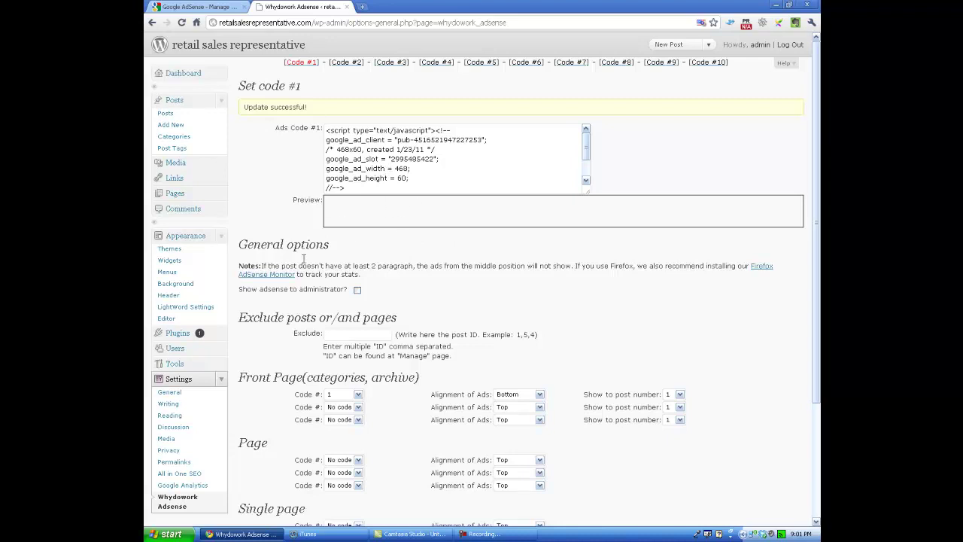
# Review the ad code in the sidebar Text widget, visit the blog's front page and reload it to check the ads
pyautogui.click(170, 262)
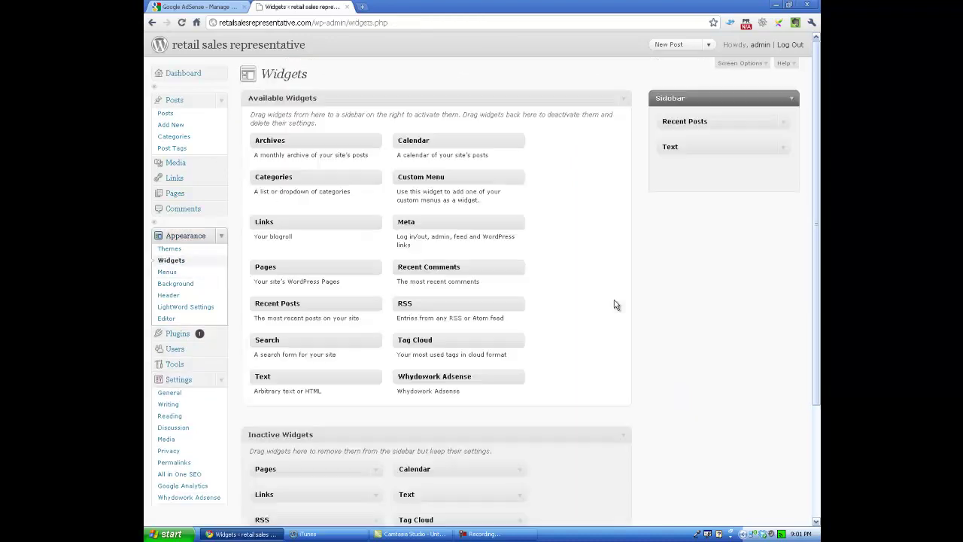
pyautogui.click(783, 153)
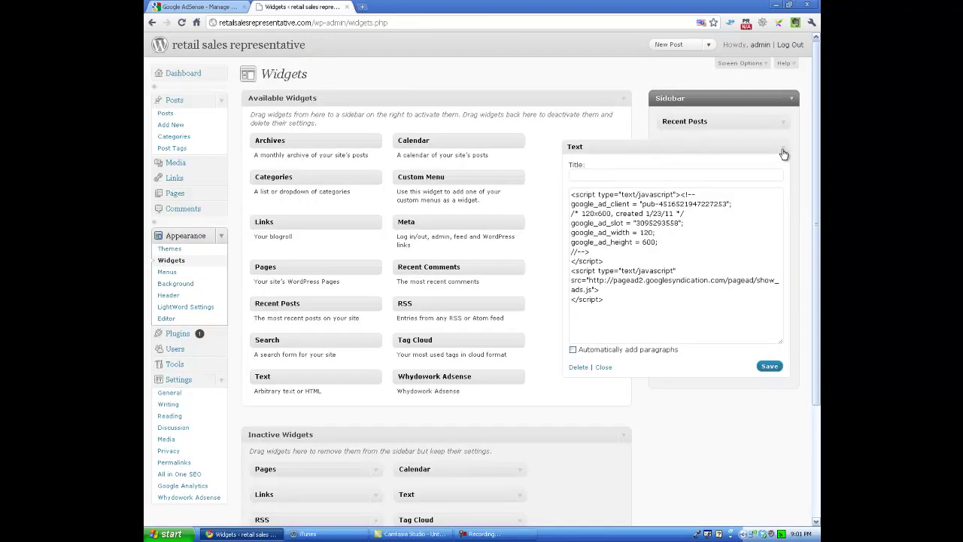
pyautogui.click(783, 153)
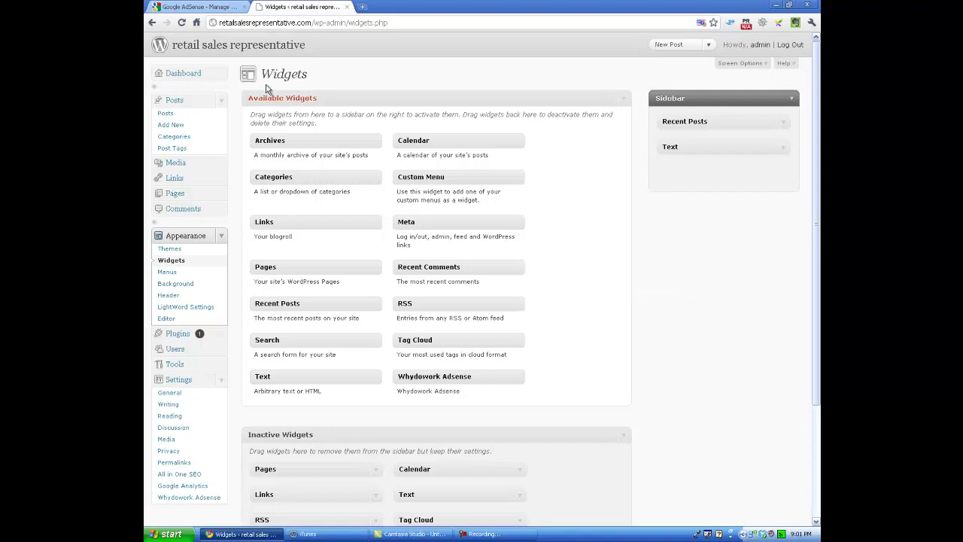
pyautogui.click(264, 51)
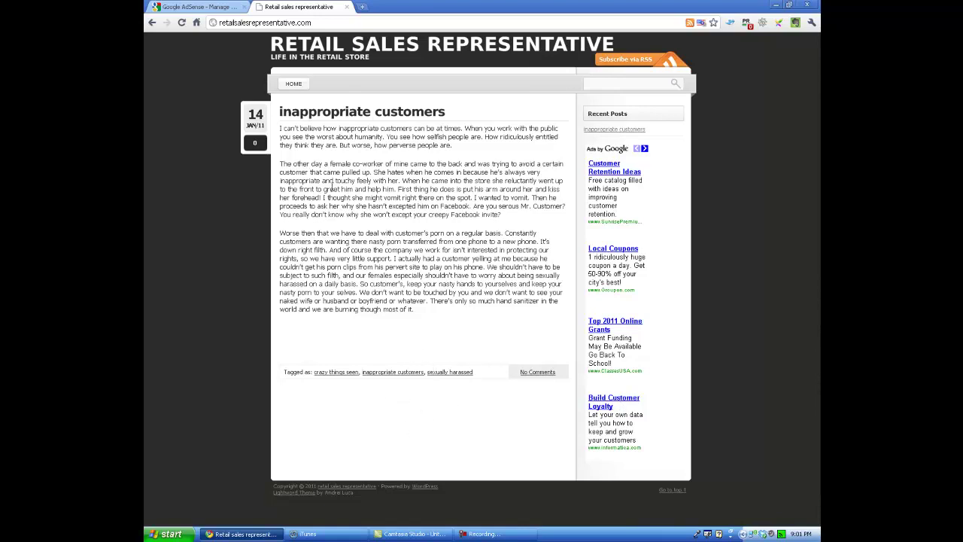
pyautogui.click(181, 22)
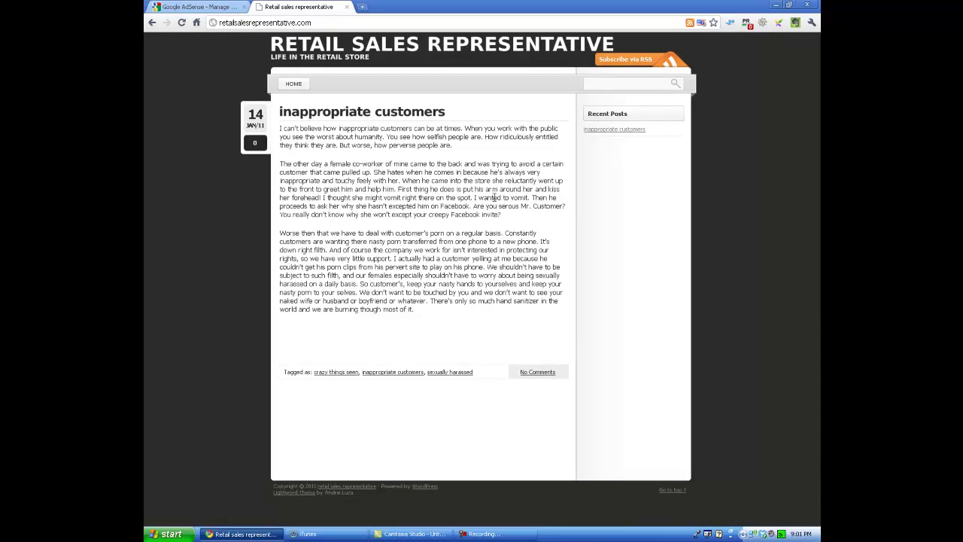
# Return to the blog's admin area at /wp-admin and open the Whydowork Adsense settings
pyautogui.click(330, 23)
pyautogui.click(329, 22)
pyautogui.write('/wp-admin')
pyautogui.press('Return')
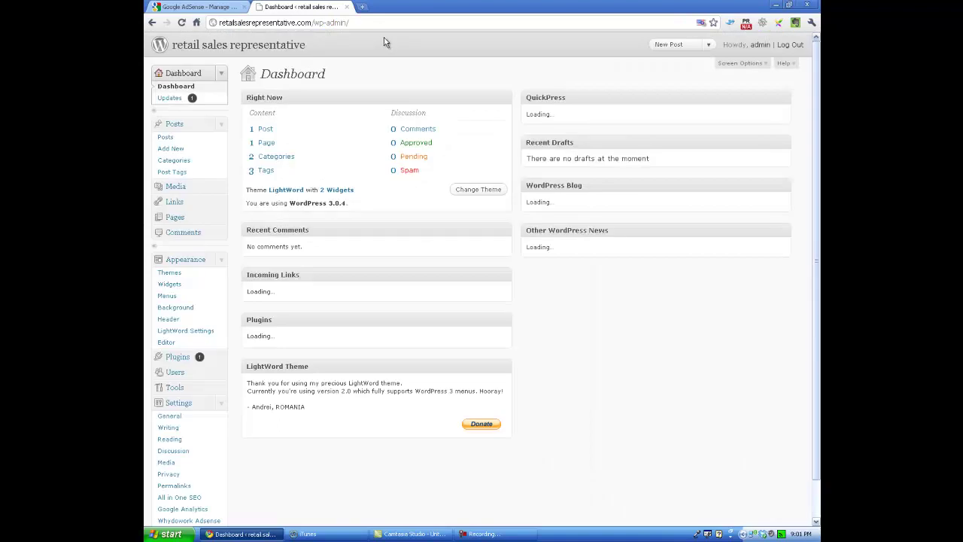
pyautogui.scroll(-1, 322, 215)
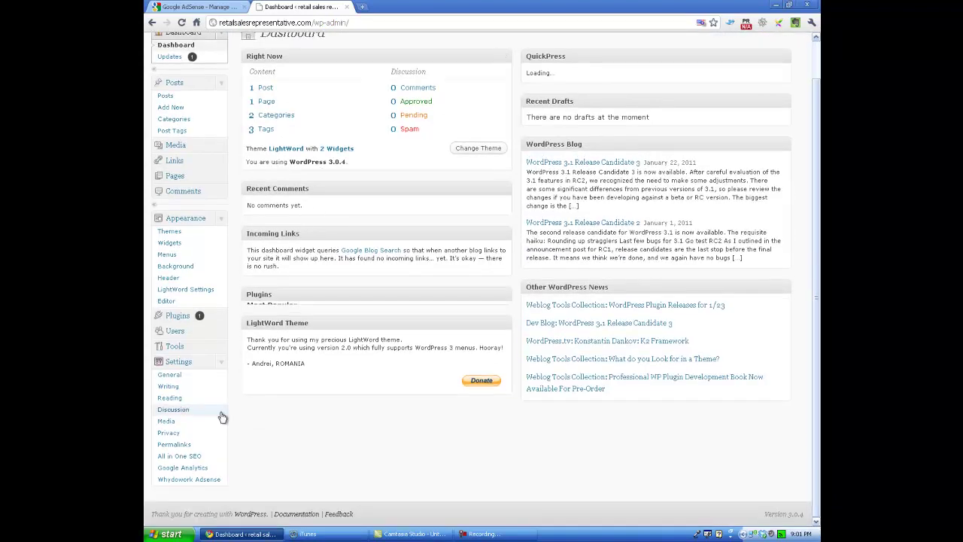
pyautogui.click(197, 480)
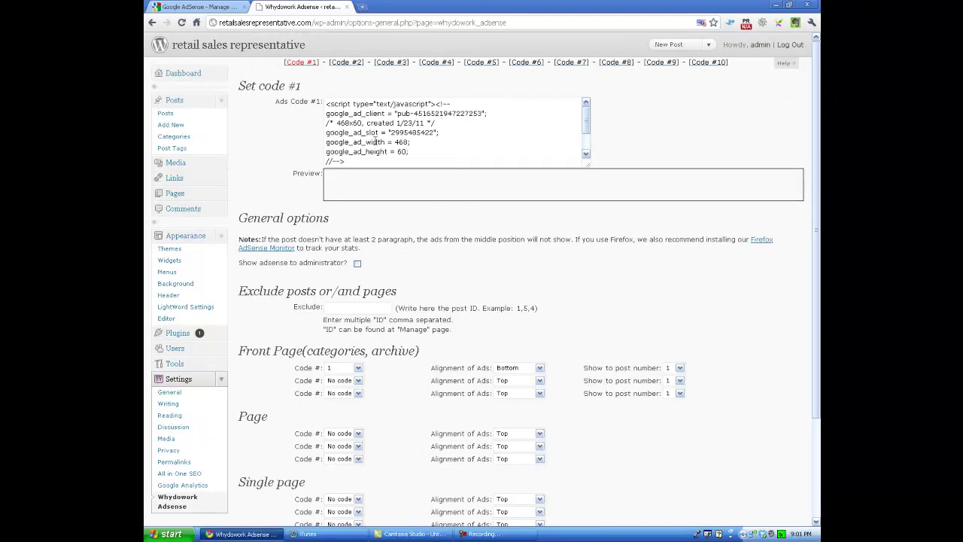
# Enable showing AdSense to the administrator and update the Whydowork Adsense settings
pyautogui.scroll(-3, 573, 324)
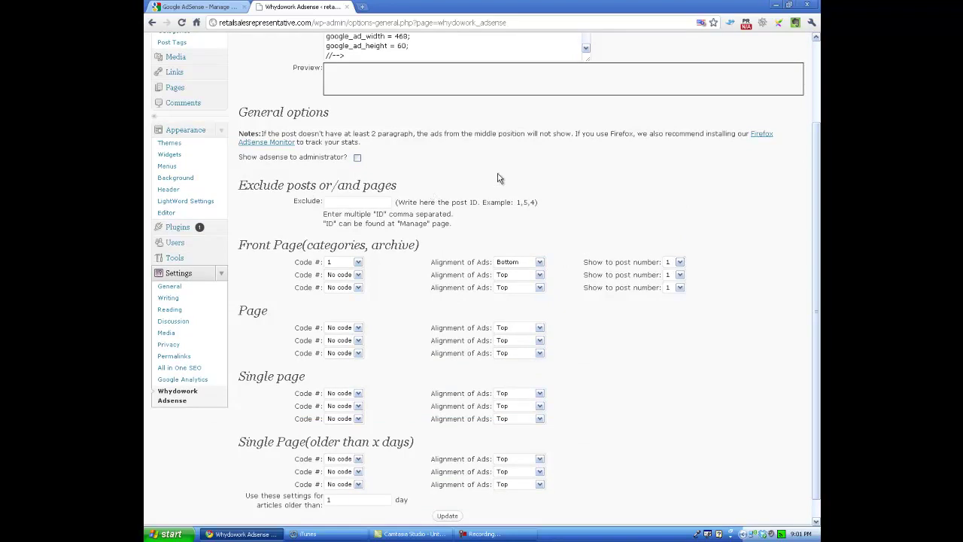
pyautogui.scroll(-1, 517, 173)
pyautogui.click(359, 137)
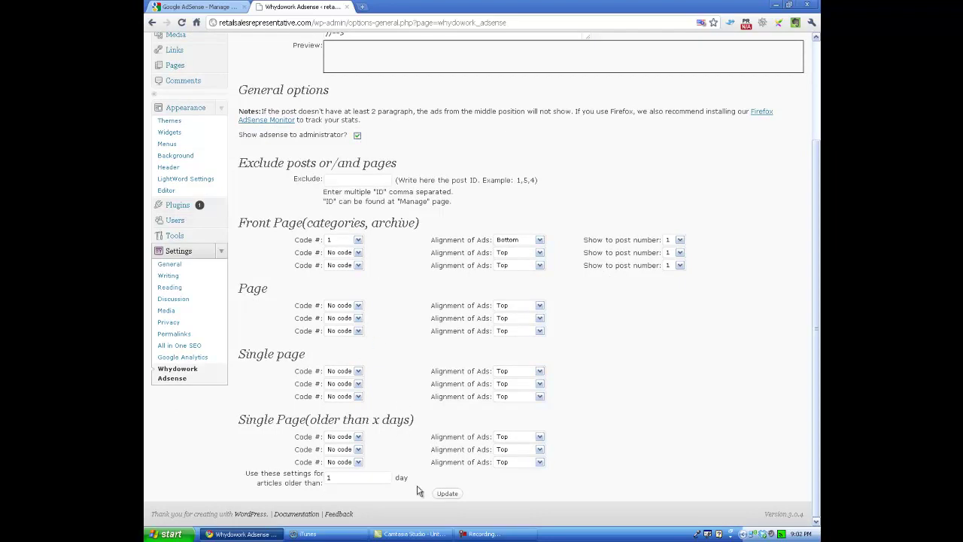
pyautogui.click(448, 495)
# Check the blog's front page for ads and compare it with the ad units listed in AdSense under Manage Ads
pyautogui.click(267, 47)
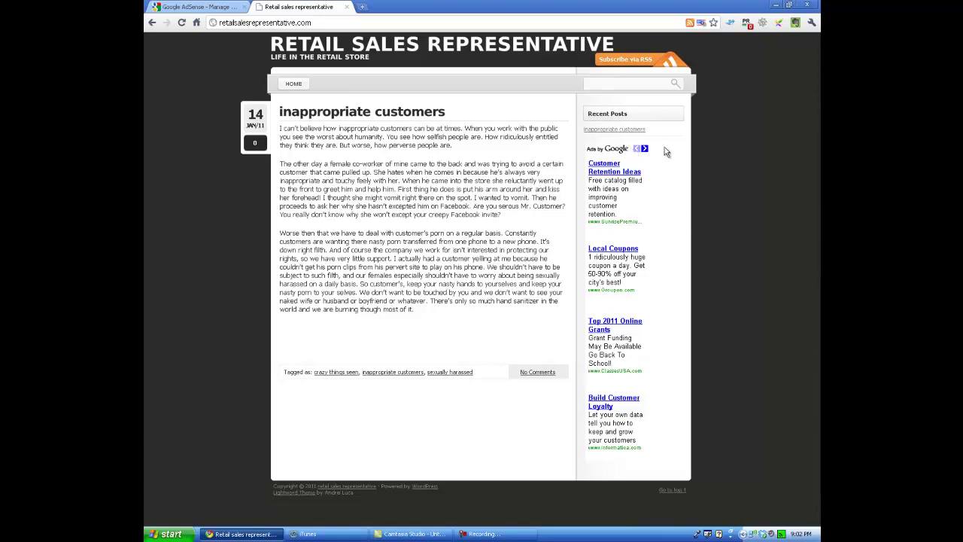
pyautogui.click(208, 6)
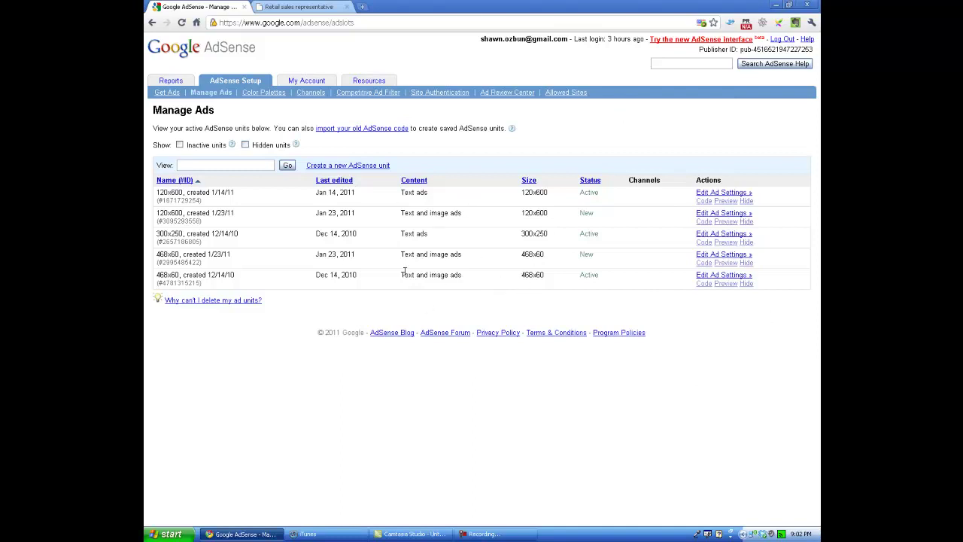
pyautogui.click(297, 7)
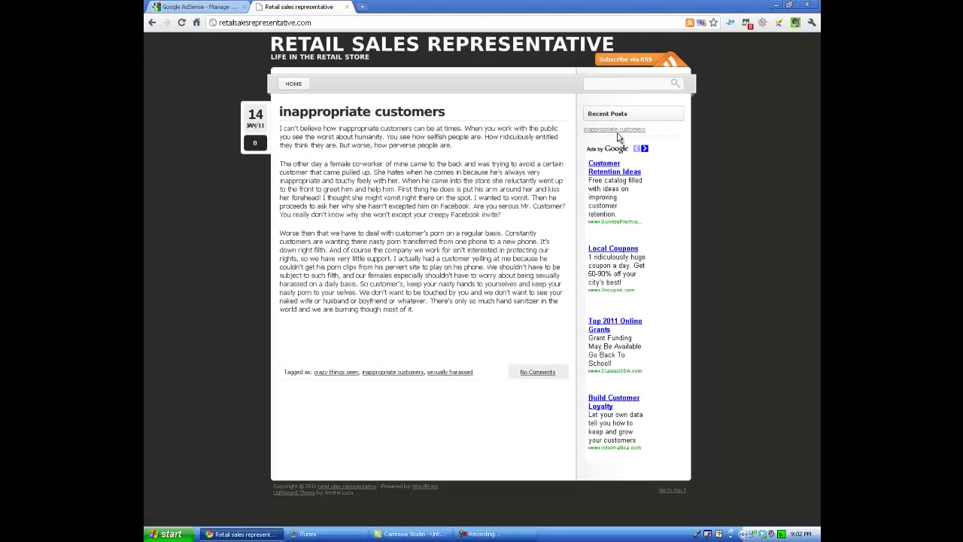